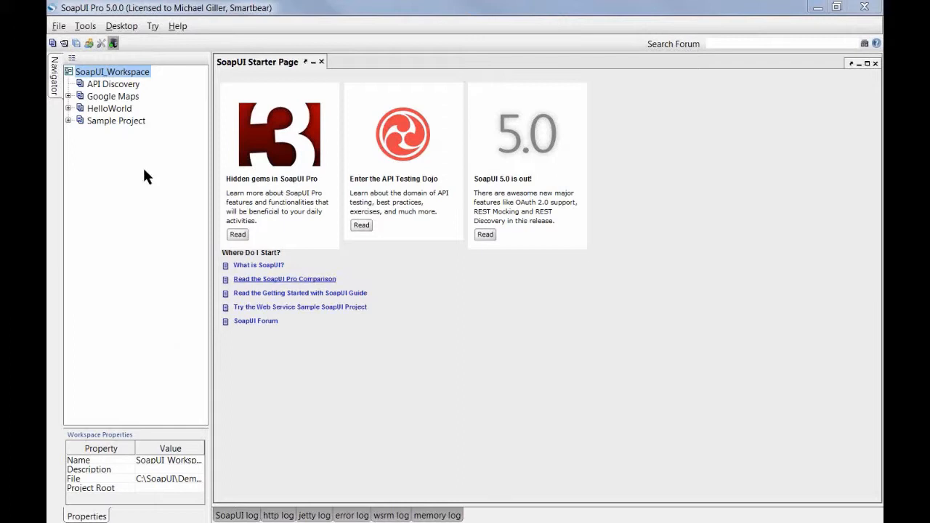
Step: Select the API Discovery project in the Navigator tree
{"action": "left_click", "coordinate": [110, 88]}
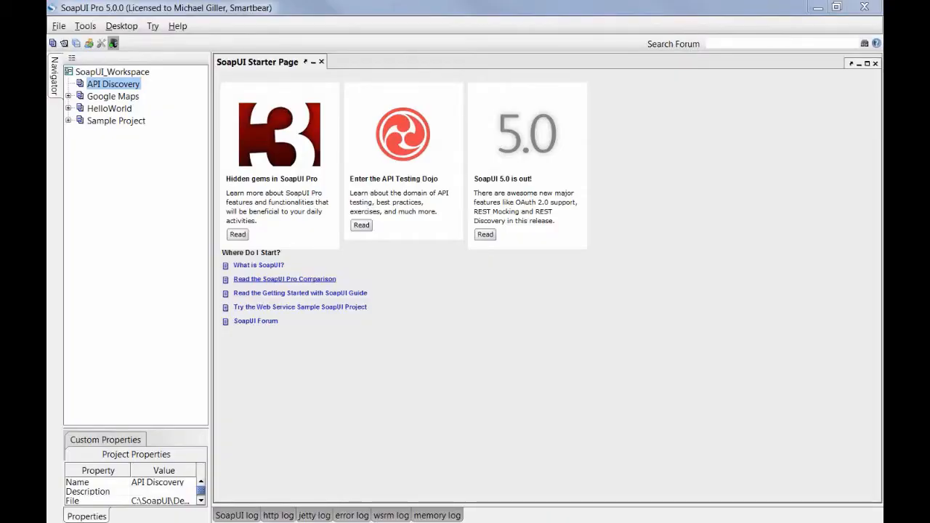
Step: Start Discover REST resources on API Discovery and focus the internal browser's URL field
{"action": "right_click", "coordinate": [128, 89]}
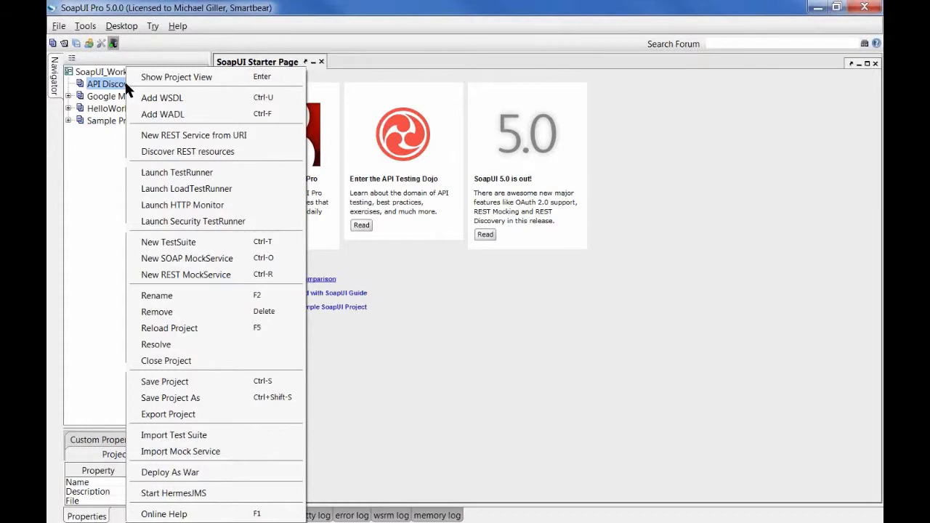
{"action": "left_click", "coordinate": [242, 153]}
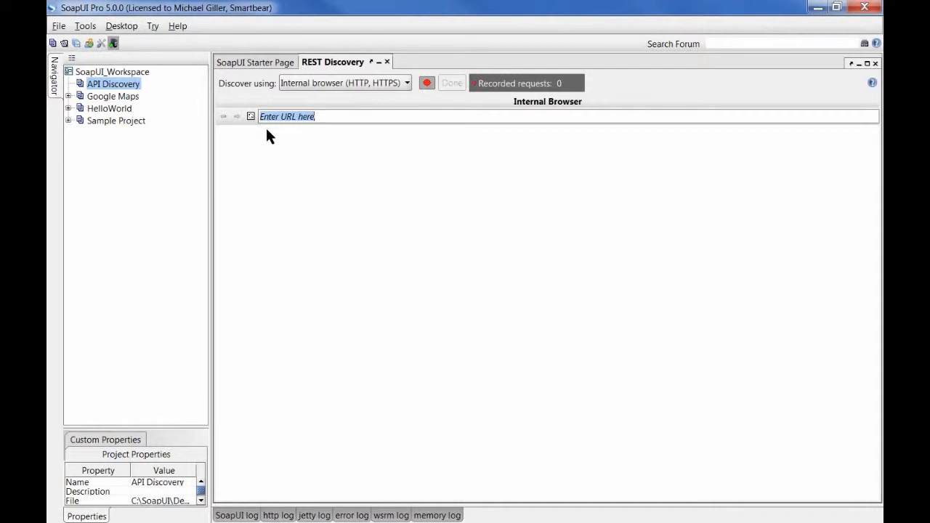
{"action": "left_click", "coordinate": [351, 115]}
{"action": "left_click", "coordinate": [344, 82]}
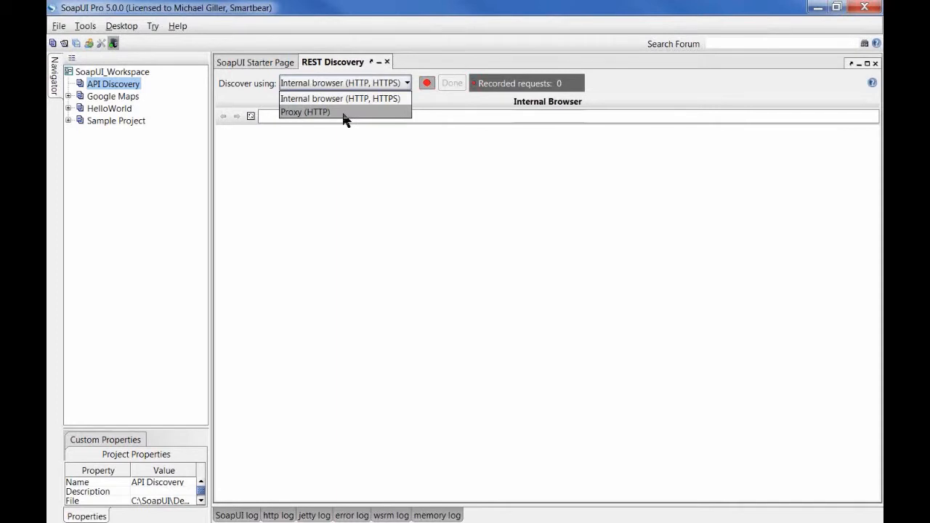
{"action": "left_click", "coordinate": [345, 113]}
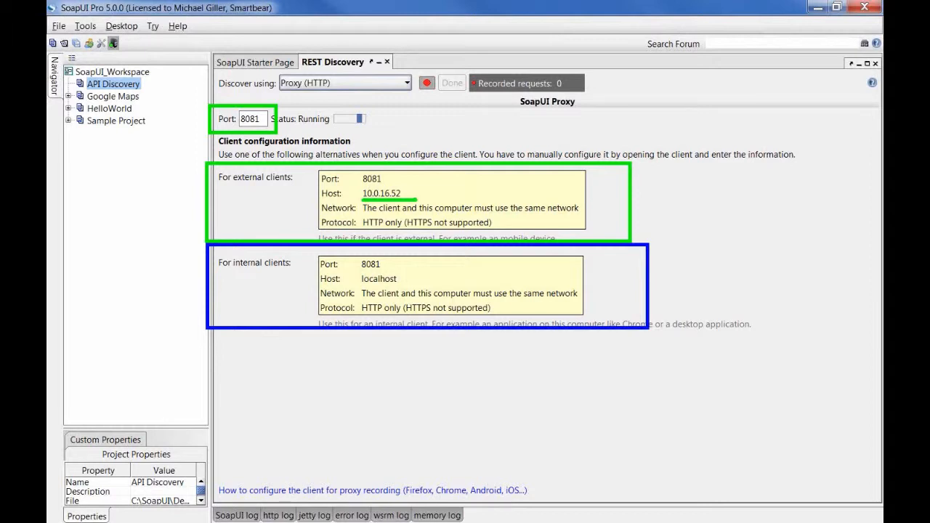
{"action": "left_click", "coordinate": [344, 84]}
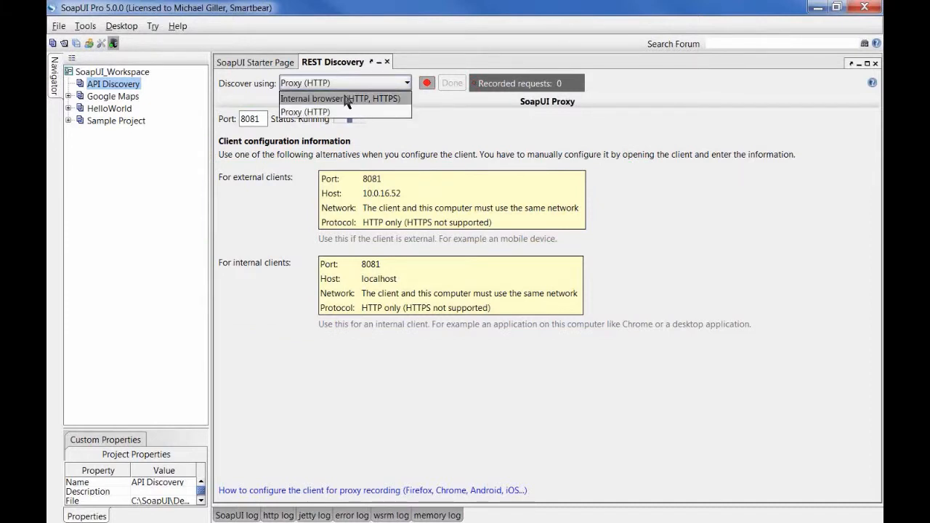
{"action": "left_click", "coordinate": [346, 98]}
{"action": "left_click", "coordinate": [327, 115]}
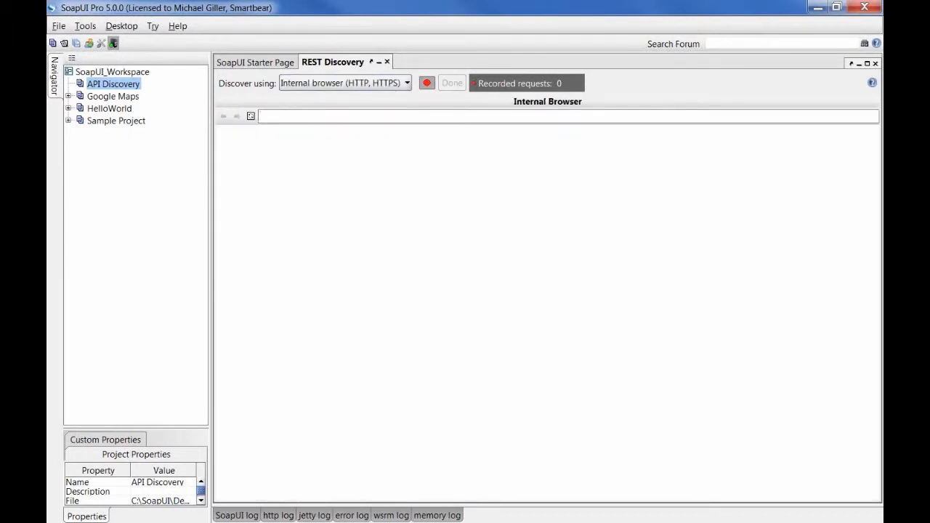
{"action": "key", "text": "alt+Tab"}
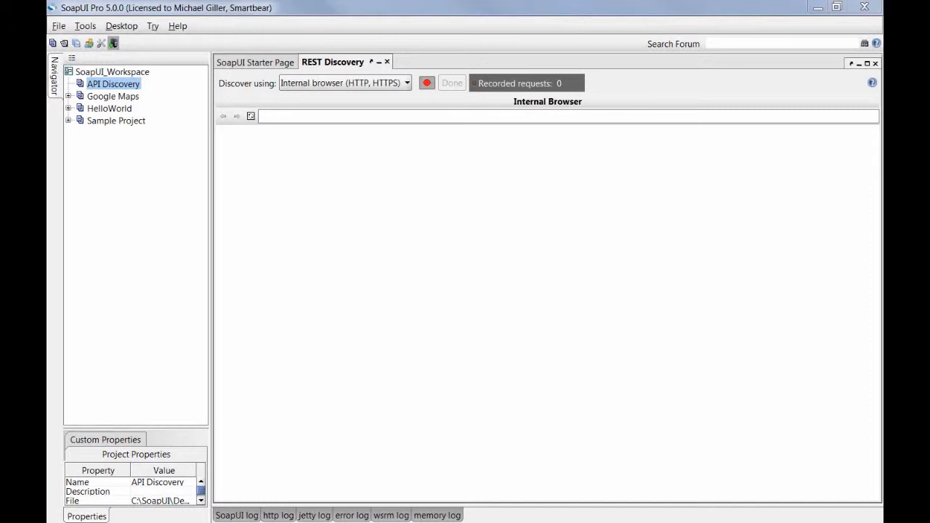
{"action": "left_click", "coordinate": [310, 118]}
{"action": "type", "text": "http://petstore.swagger.wordnik.com/"}
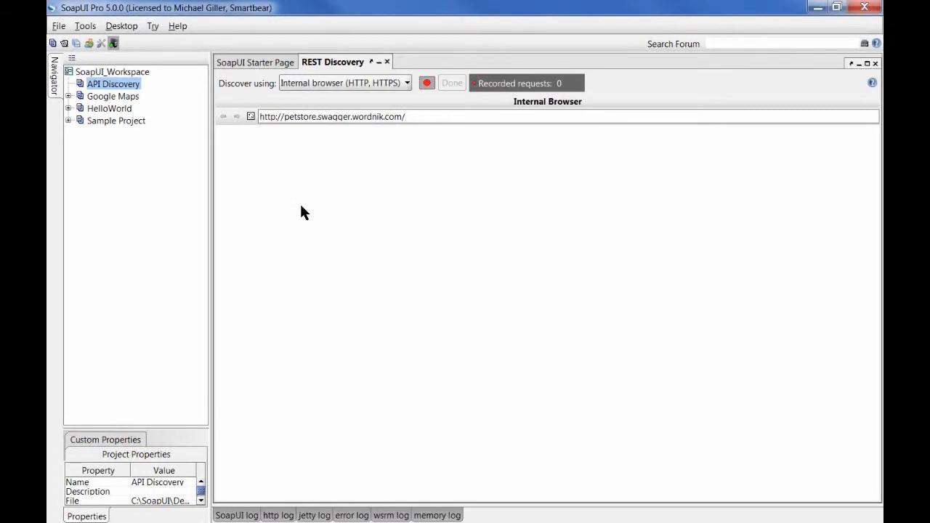
{"action": "key", "text": "Return"}
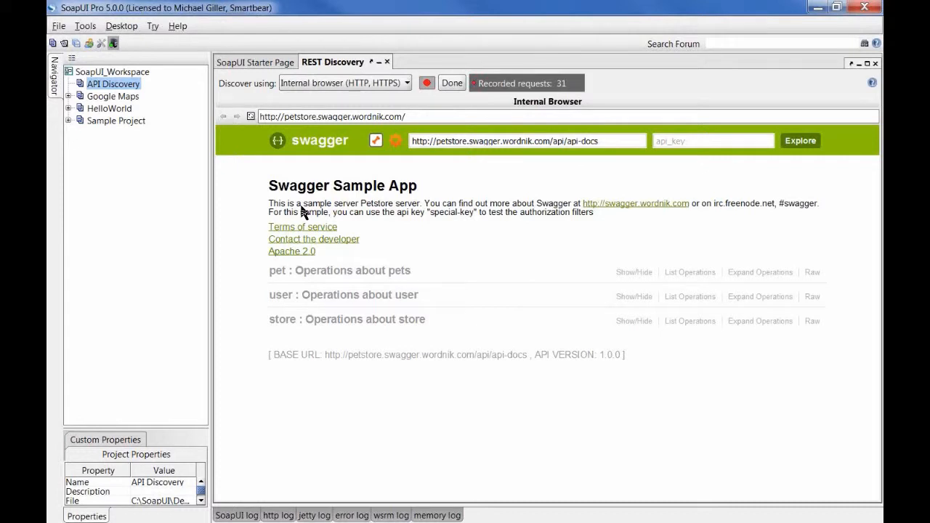
{"action": "left_click", "coordinate": [280, 273]}
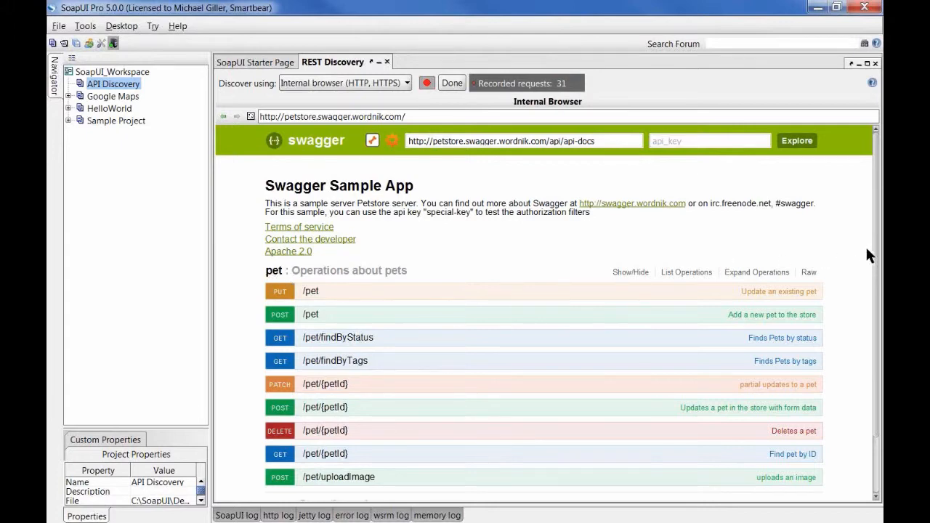
{"action": "scroll", "coordinate": [876, 265], "scroll_direction": "down", "scroll_amount": 3}
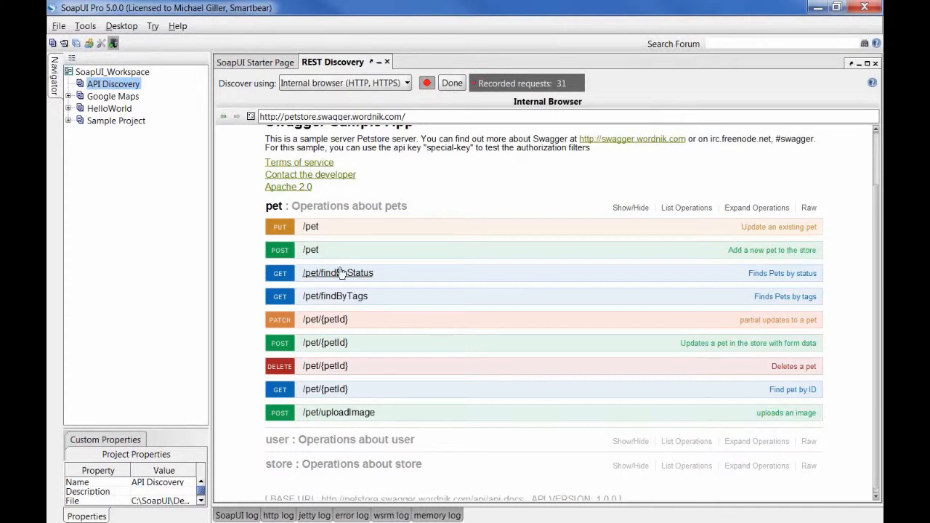
Step: Expand POST /pet and paste a sample JSON pet into the request body
{"action": "left_click", "coordinate": [280, 254]}
{"action": "scroll", "coordinate": [436, 272], "scroll_direction": "down", "scroll_amount": 1}
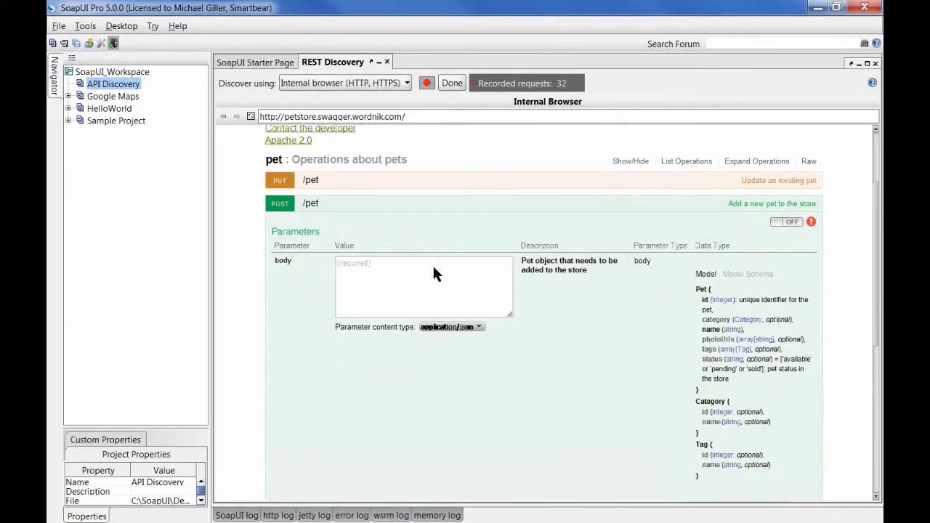
{"action": "left_click", "coordinate": [369, 273]}
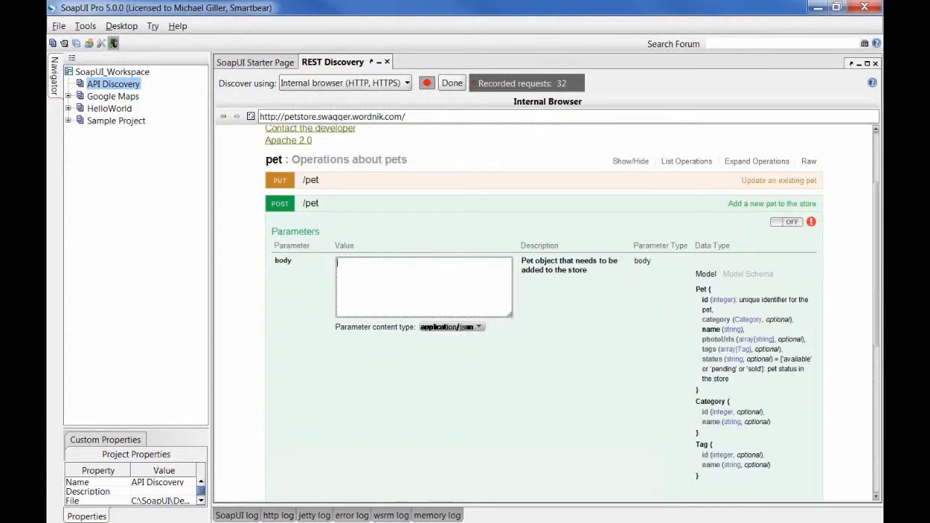
{"action": "key", "text": "alt+Tab"}
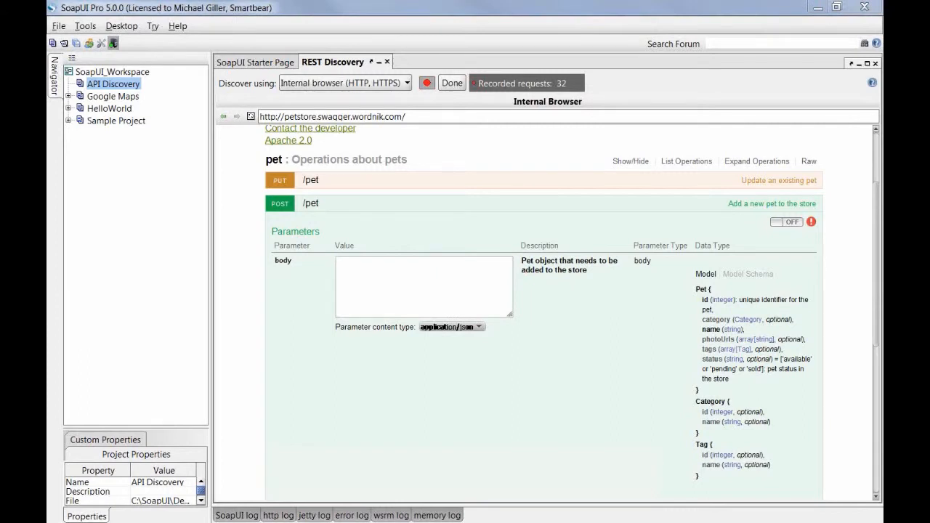
{"action": "left_click", "coordinate": [401, 281]}
{"action": "key", "text": "ctrl+v"}
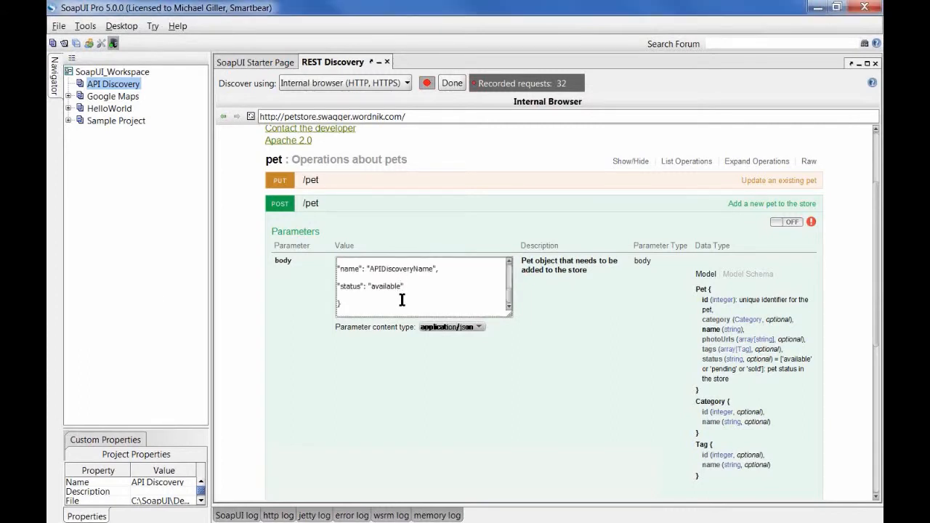
Step: Change the pet's name in the body to 'SoapUIProPet v5 demo'
{"action": "scroll", "coordinate": [401, 300], "scroll_direction": "up", "scroll_amount": 1}
{"action": "scroll", "coordinate": [401, 300], "scroll_direction": "up", "scroll_amount": 5}
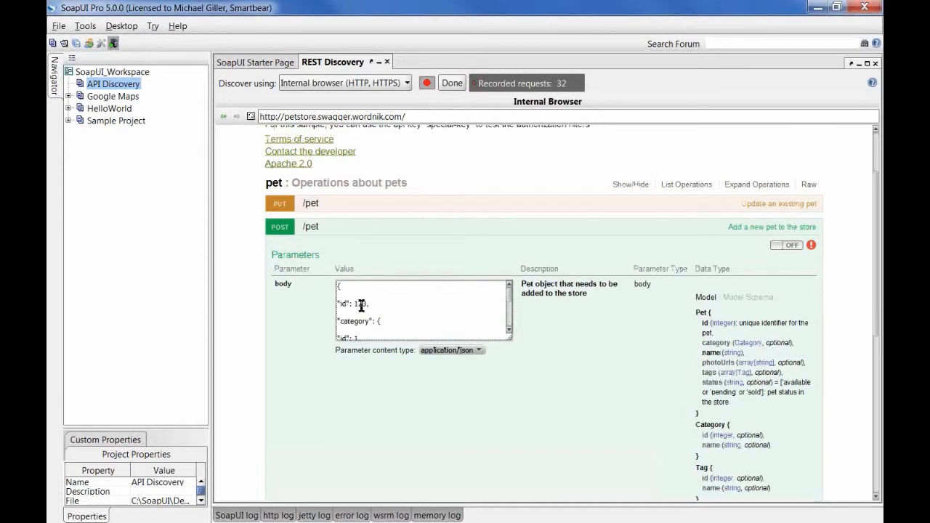
{"action": "left_click_drag", "start_coordinate": [355, 303], "coordinate": [366, 303]}
{"action": "scroll", "coordinate": [398, 311], "scroll_direction": "down", "scroll_amount": 2}
{"action": "double_click", "coordinate": [393, 309]}
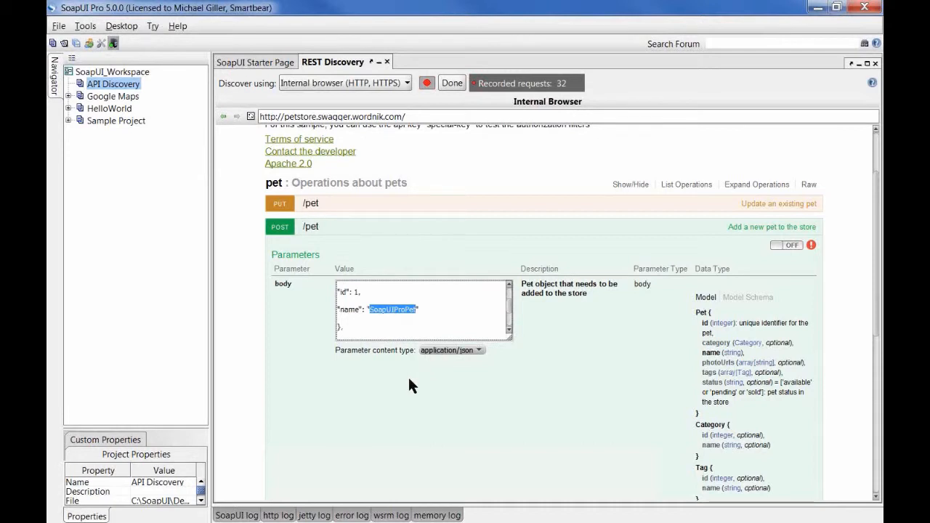
{"action": "key", "text": "End"}
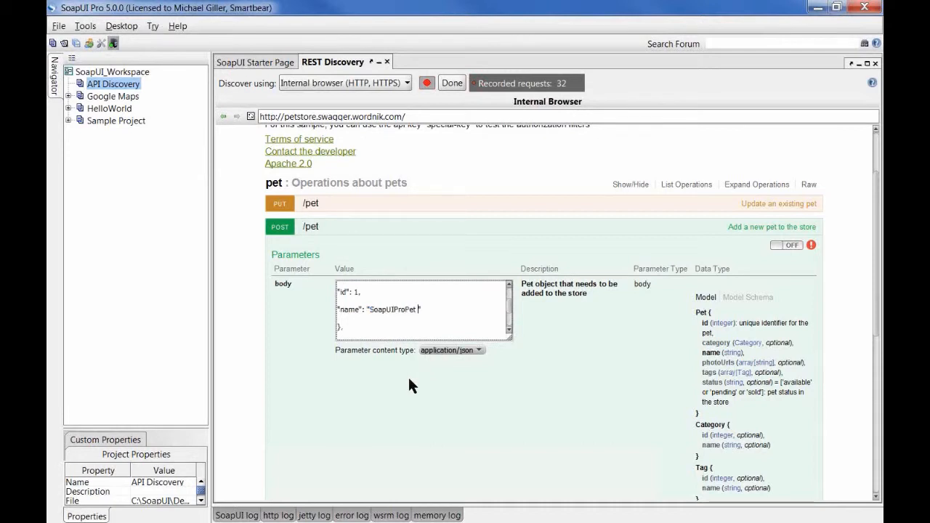
{"action": "type", "text": "v5 demo"}
{"action": "scroll", "coordinate": [287, 279], "scroll_direction": "down", "scroll_amount": 5}
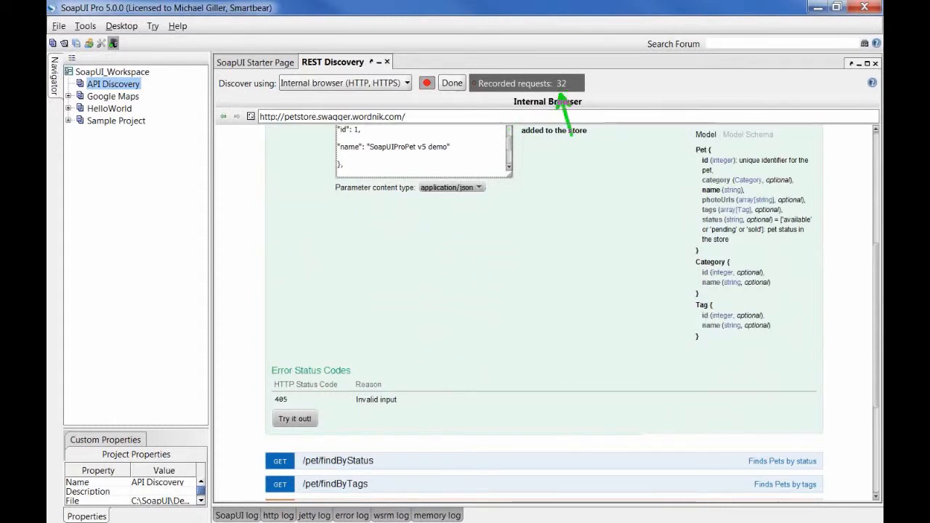
Step: Send POST /pet, check the 200 SUCCESS response, then collapse the operation
{"action": "left_click", "coordinate": [296, 419]}
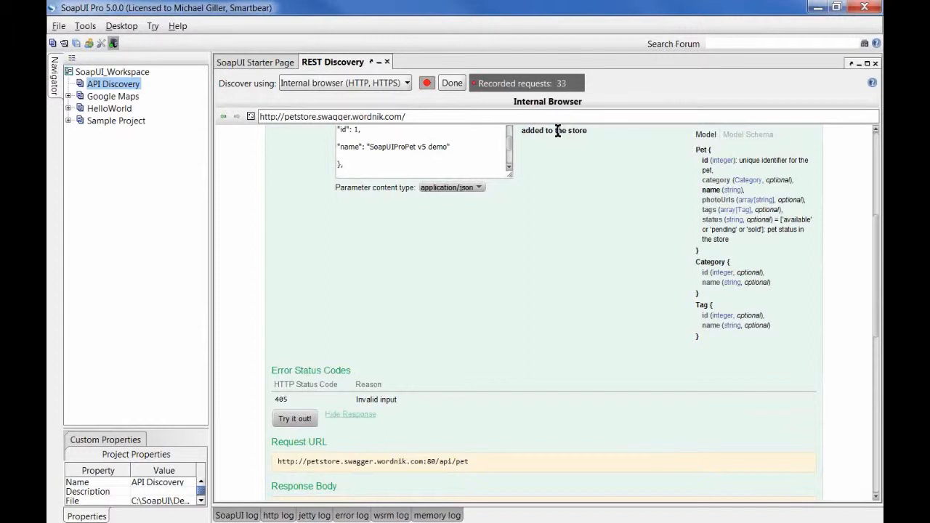
{"action": "scroll", "coordinate": [546, 275], "scroll_direction": "down", "scroll_amount": 3}
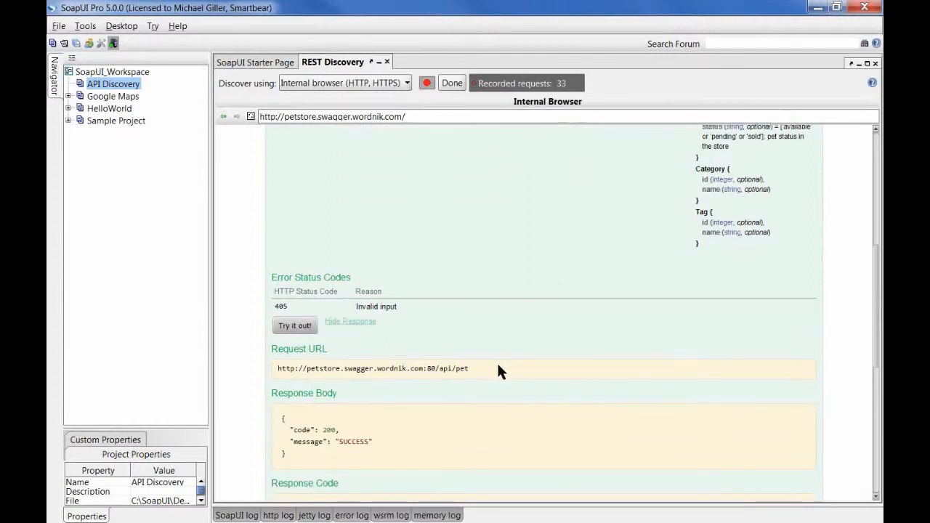
{"action": "scroll", "coordinate": [297, 407], "scroll_direction": "down", "scroll_amount": 3}
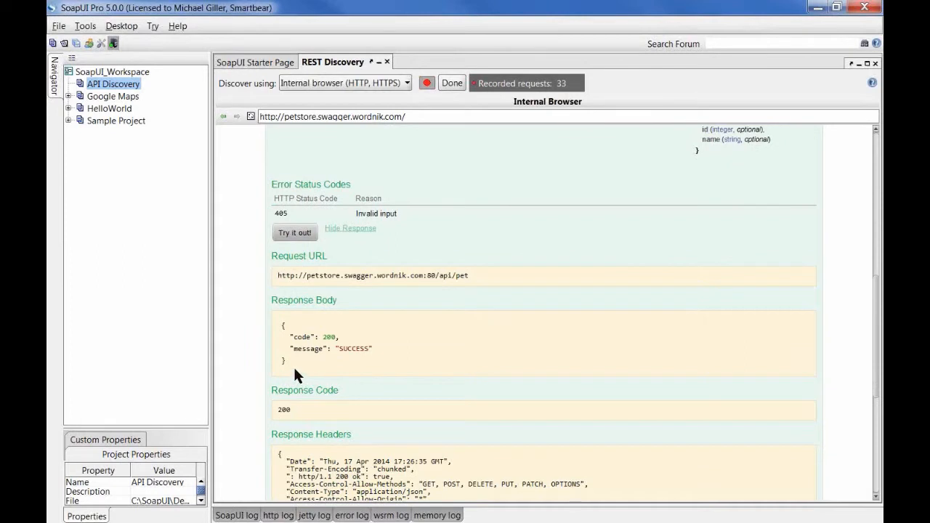
{"action": "left_click_drag", "start_coordinate": [292, 365], "coordinate": [276, 326]}
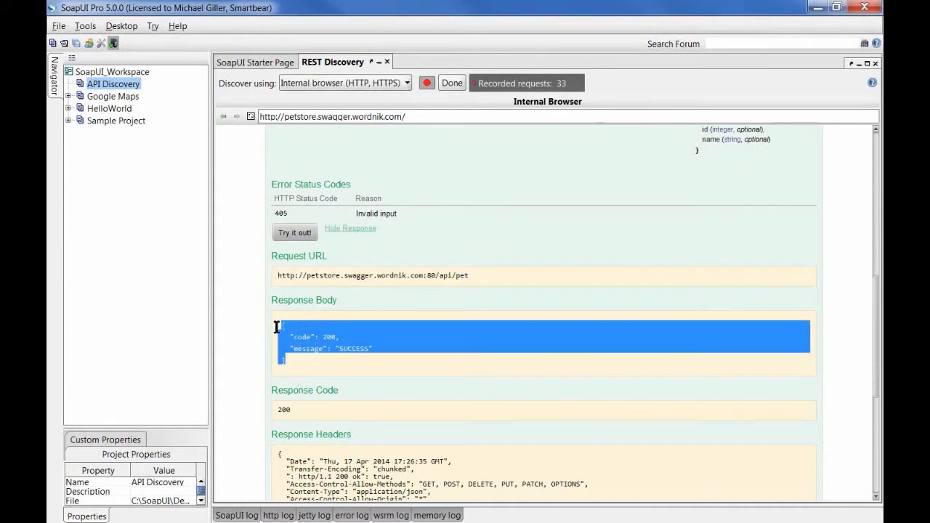
{"action": "left_click", "coordinate": [336, 356]}
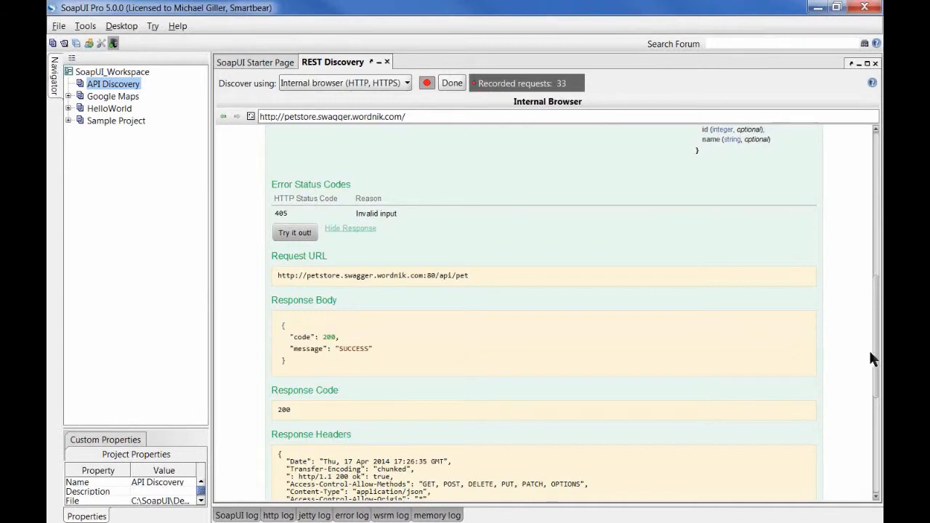
{"action": "left_click_drag", "start_coordinate": [871, 353], "coordinate": [870, 206]}
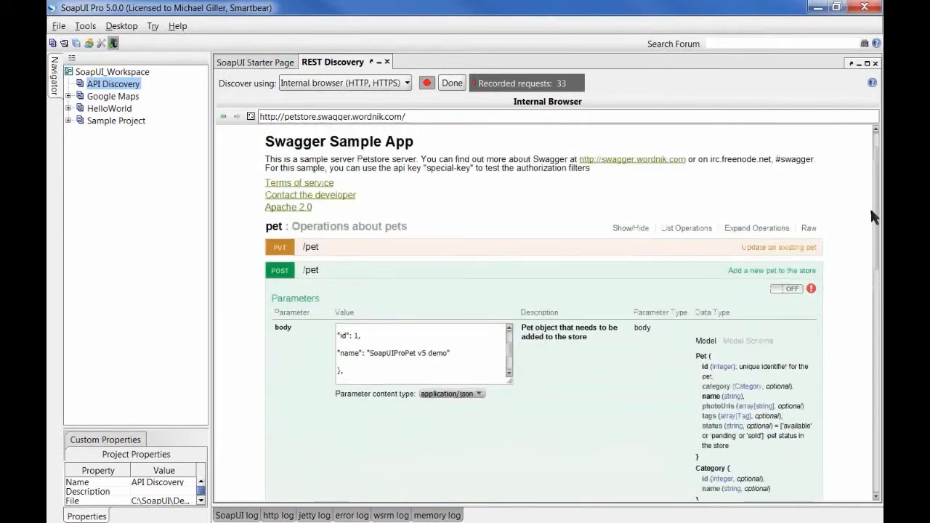
{"action": "left_click", "coordinate": [276, 273]}
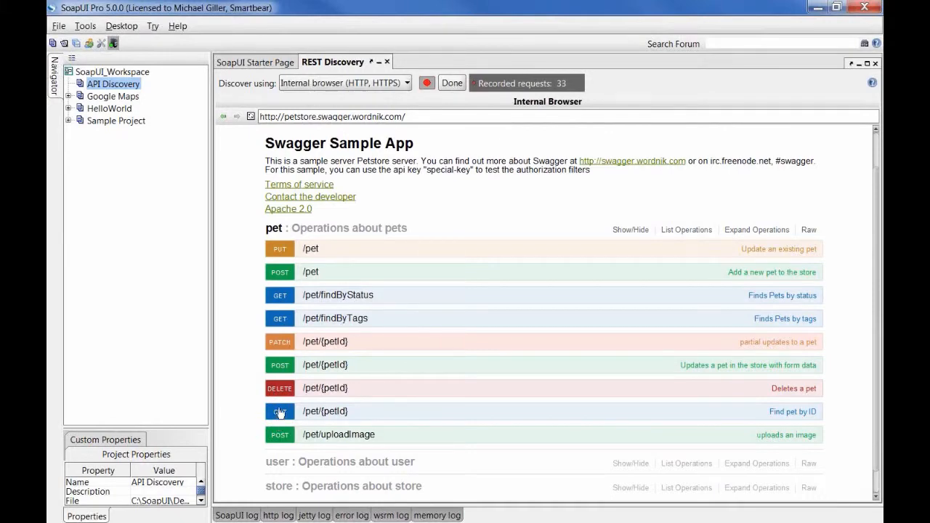
Step: Request the pet with ID 123 from the find-pet-by-ID operation
{"action": "left_click", "coordinate": [280, 413]}
{"action": "scroll", "coordinate": [436, 367], "scroll_direction": "down", "scroll_amount": 6}
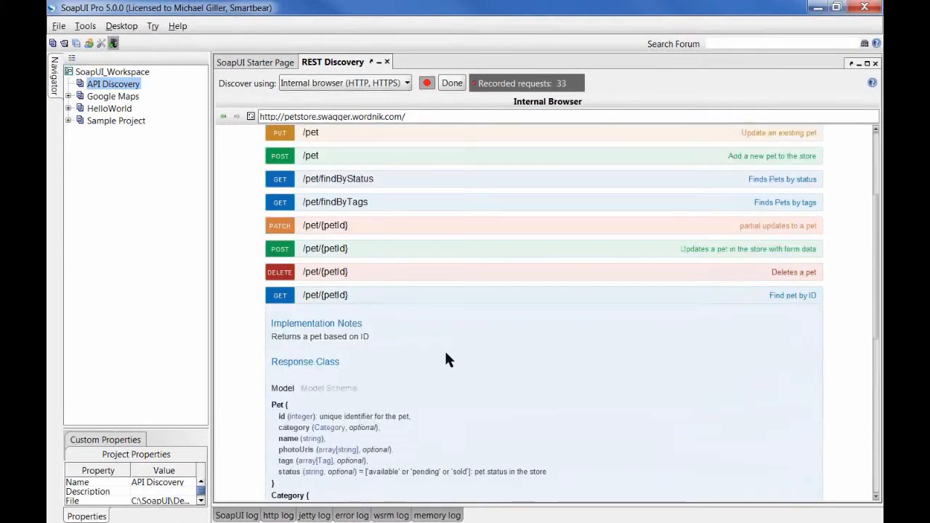
{"action": "left_click", "coordinate": [377, 364]}
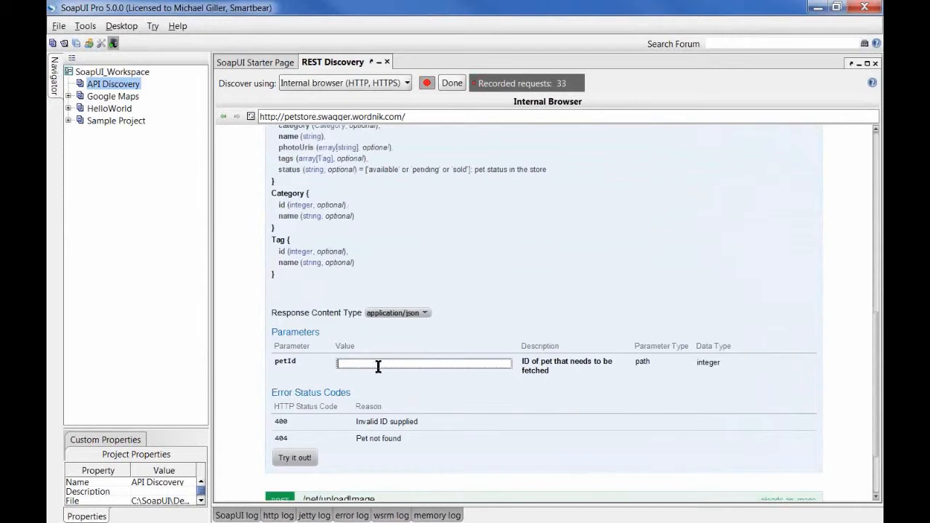
{"action": "type", "text": "123"}
{"action": "left_click", "coordinate": [294, 458]}
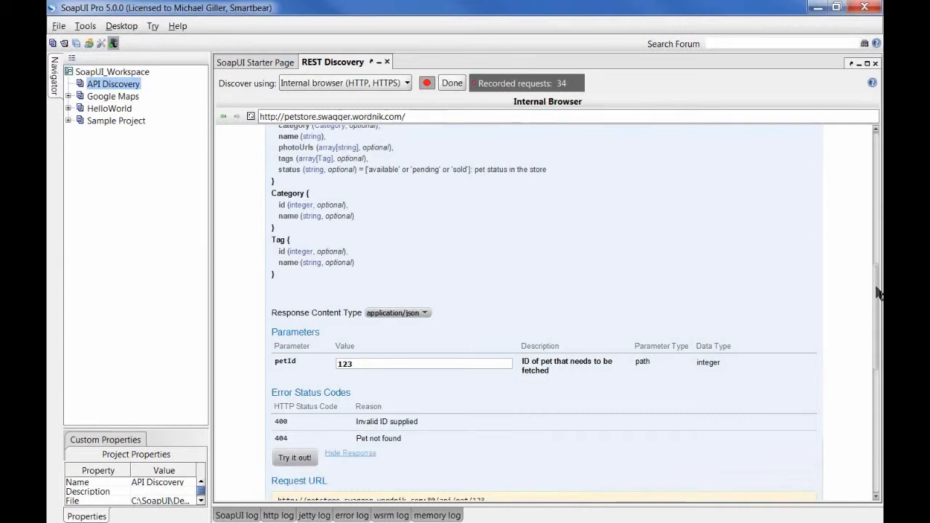
Step: Inspect the request URL and JSON response, then finish discovery with Done
{"action": "scroll", "coordinate": [608, 332], "scroll_direction": "down", "scroll_amount": 5}
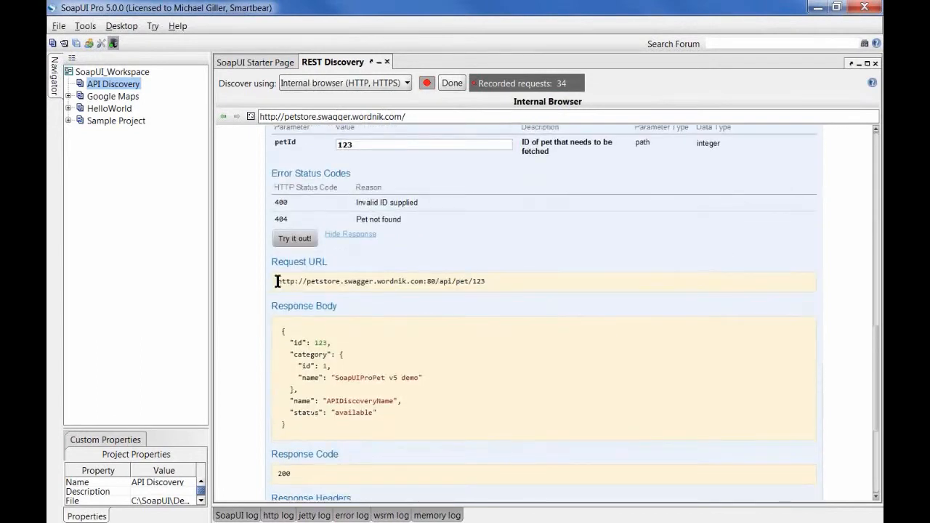
{"action": "left_click_drag", "start_coordinate": [276, 281], "coordinate": [485, 282]}
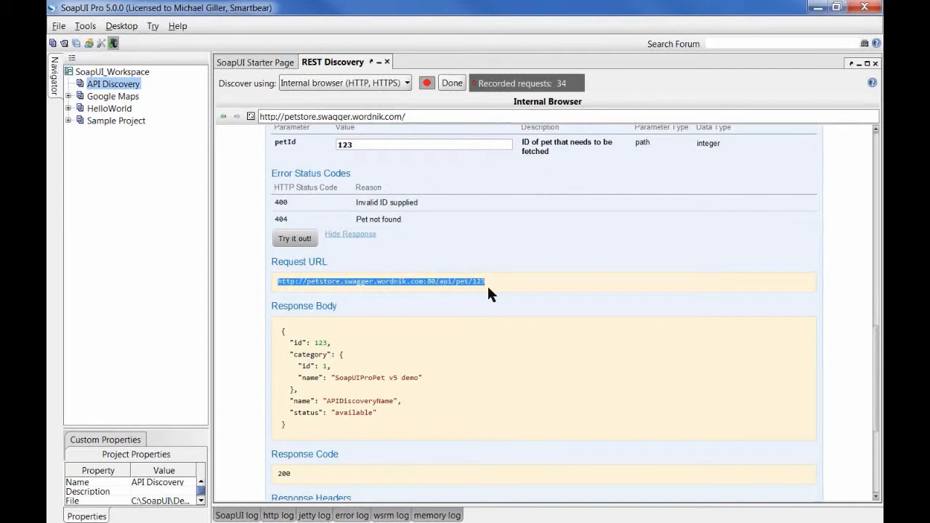
{"action": "left_click_drag", "start_coordinate": [284, 425], "coordinate": [276, 334]}
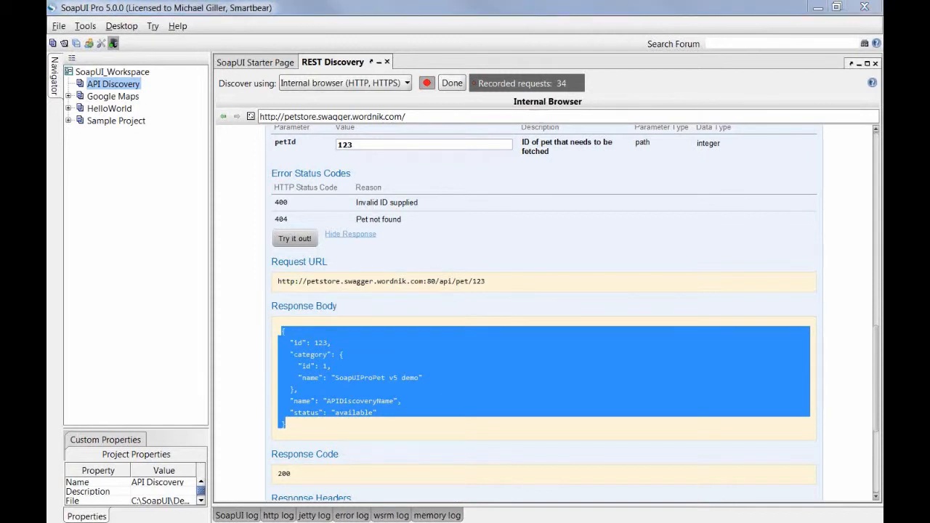
{"action": "left_click", "coordinate": [264, 429]}
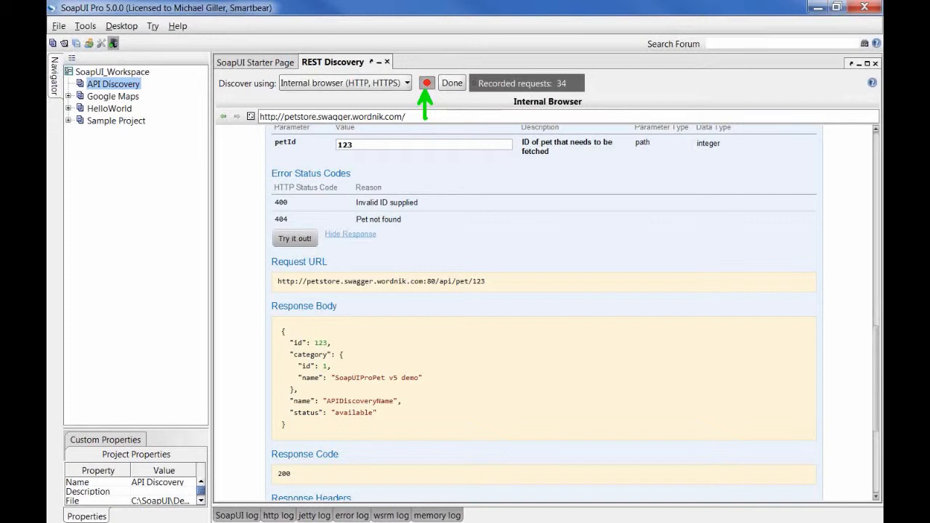
{"action": "left_click", "coordinate": [450, 83]}
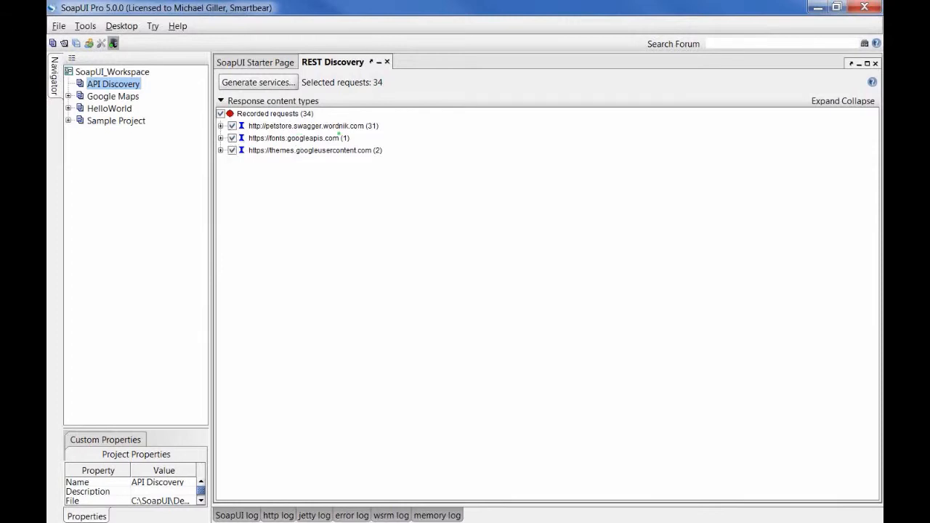
Step: Uncheck the fonts.googleapis.com and themes.googleusercontent.com hosts and expand petstore.swagger.wordnik.com
{"action": "left_click_drag", "start_coordinate": [364, 134], "coordinate": [378, 134]}
{"action": "key", "text": "Escape"}
{"action": "left_click", "coordinate": [233, 138]}
{"action": "double_click", "coordinate": [233, 150]}
{"action": "left_click", "coordinate": [233, 150]}
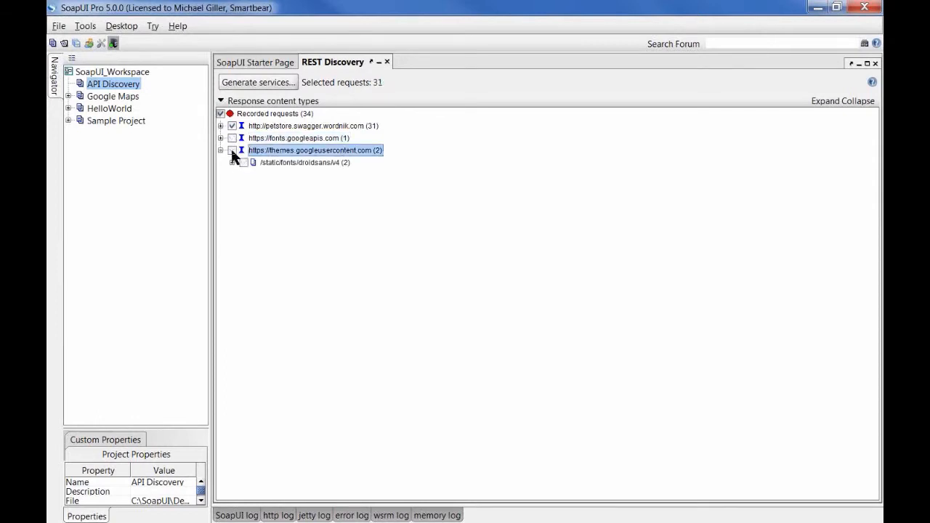
{"action": "left_click", "coordinate": [221, 151]}
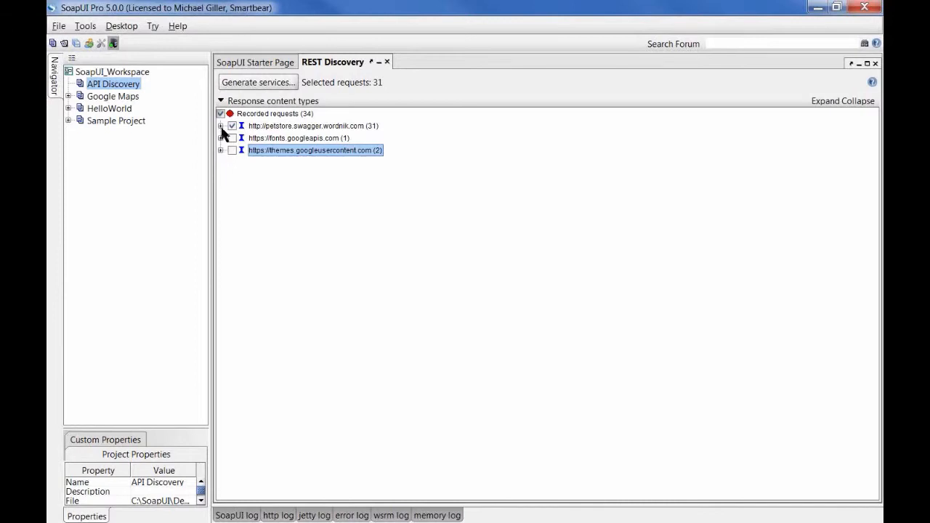
{"action": "left_click", "coordinate": [221, 126]}
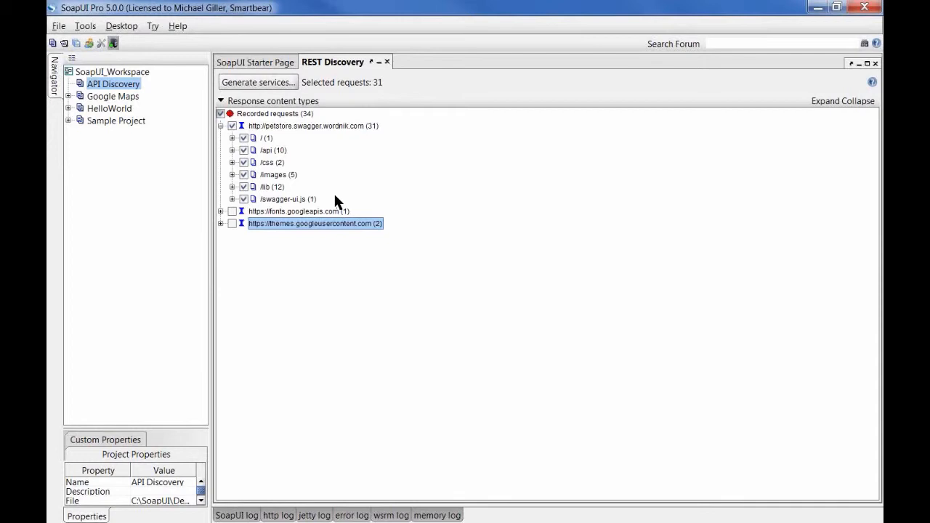
Step: Exclude application/x-javascript, font/ttf, image/gif, text/css and text/html responses, then expand petstore /api
{"action": "left_click", "coordinate": [294, 106]}
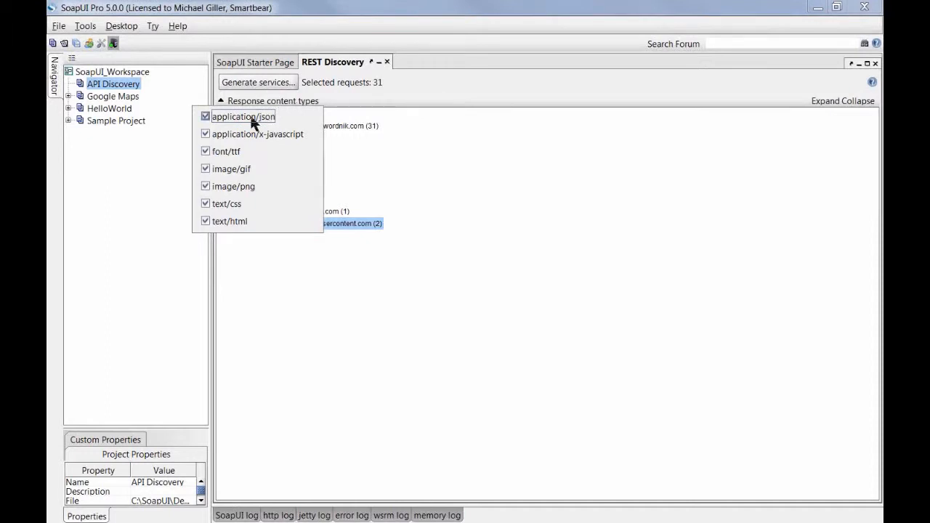
{"action": "left_click", "coordinate": [248, 133]}
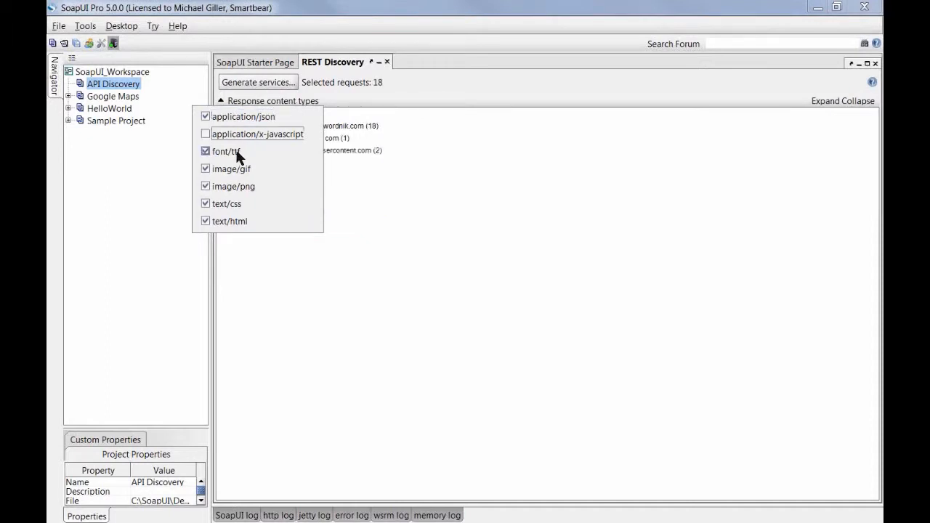
{"action": "left_click", "coordinate": [233, 154]}
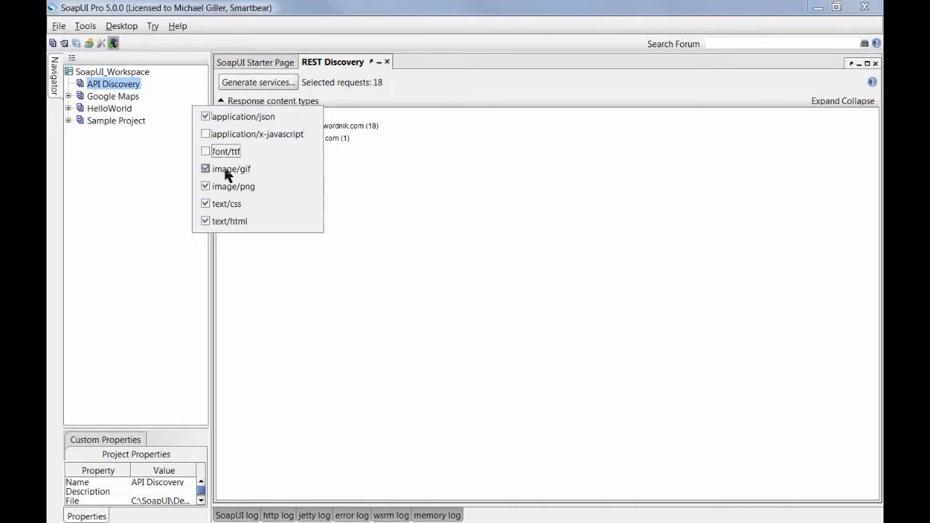
{"action": "left_click", "coordinate": [226, 171]}
{"action": "left_click", "coordinate": [226, 206]}
{"action": "left_click", "coordinate": [224, 221]}
{"action": "left_click", "coordinate": [267, 101]}
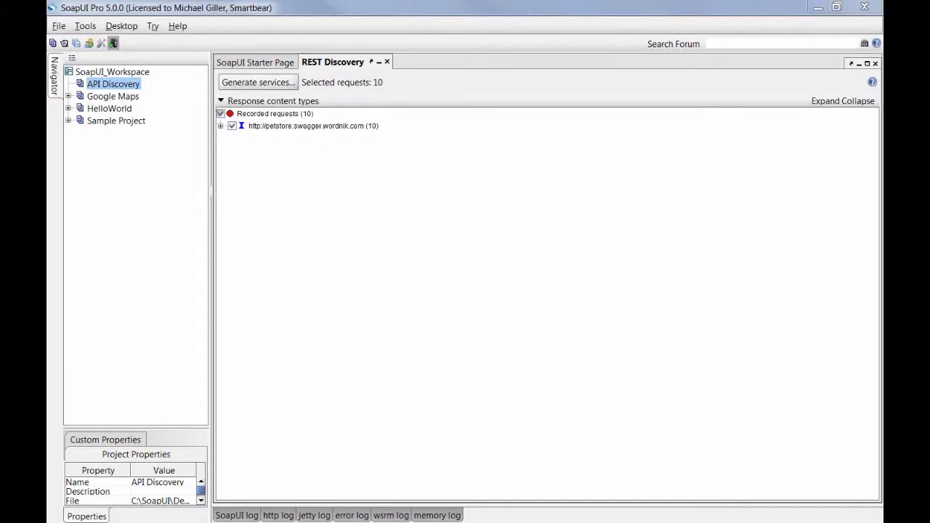
{"action": "left_click", "coordinate": [221, 127]}
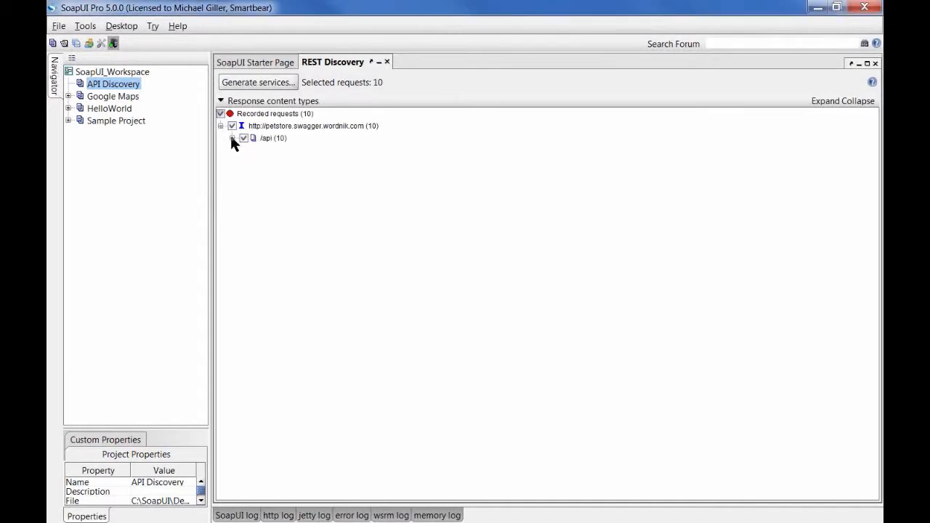
{"action": "left_click", "coordinate": [232, 138]}
Step: Review the POST and /123 requests under /pet, then uncheck /api-docs (8)
{"action": "left_click", "coordinate": [244, 162]}
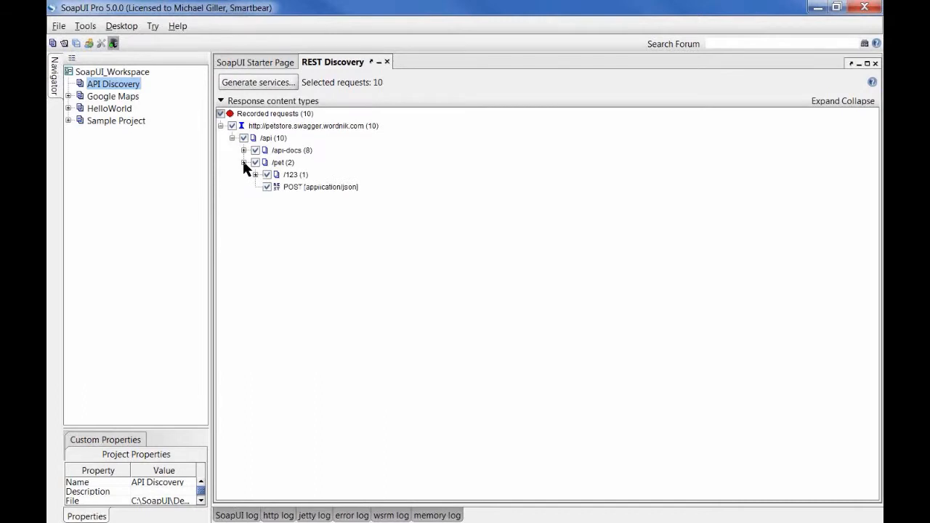
{"action": "left_click", "coordinate": [300, 188]}
{"action": "left_click", "coordinate": [297, 177]}
{"action": "left_click", "coordinate": [255, 150]}
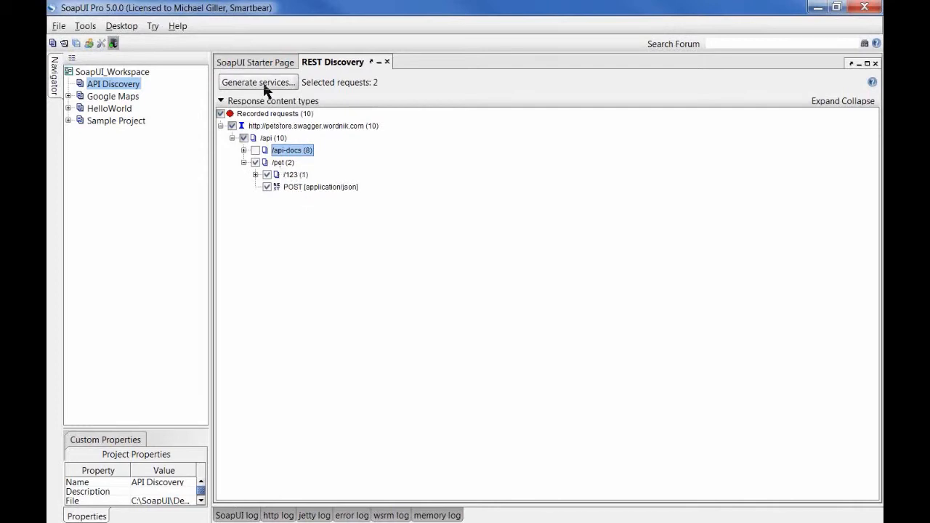
{"action": "left_click", "coordinate": [275, 128]}
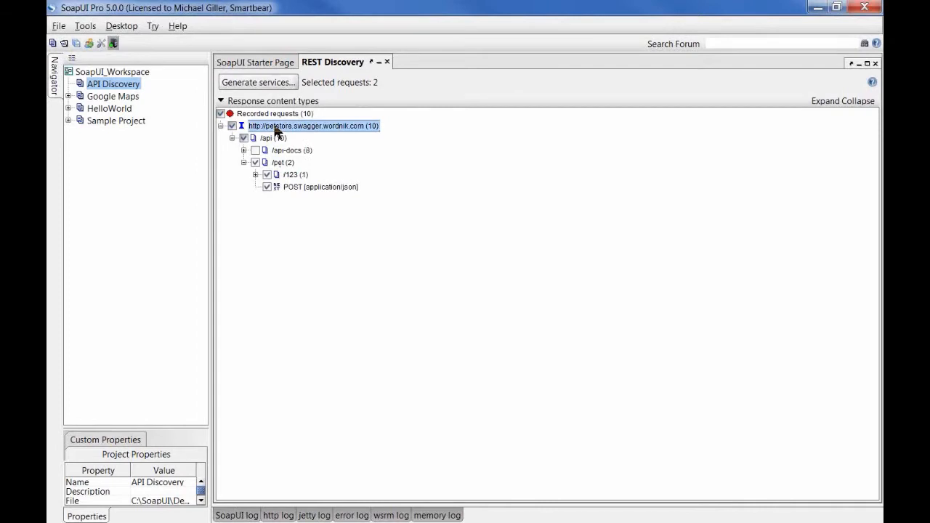
Step: Generate Services + TestSuite, accepting the names TestSuite 1 and TestCase 1
{"action": "left_click", "coordinate": [271, 85]}
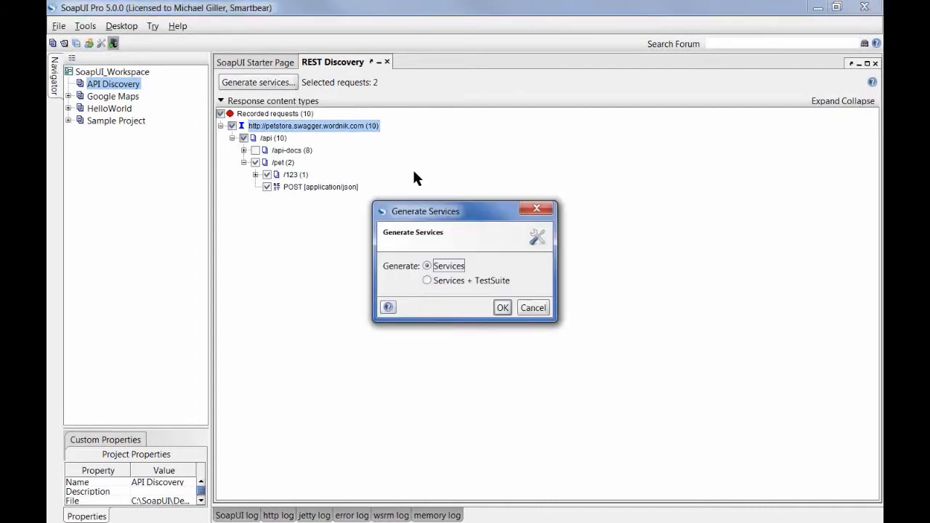
{"action": "left_click_drag", "start_coordinate": [465, 215], "coordinate": [456, 116]}
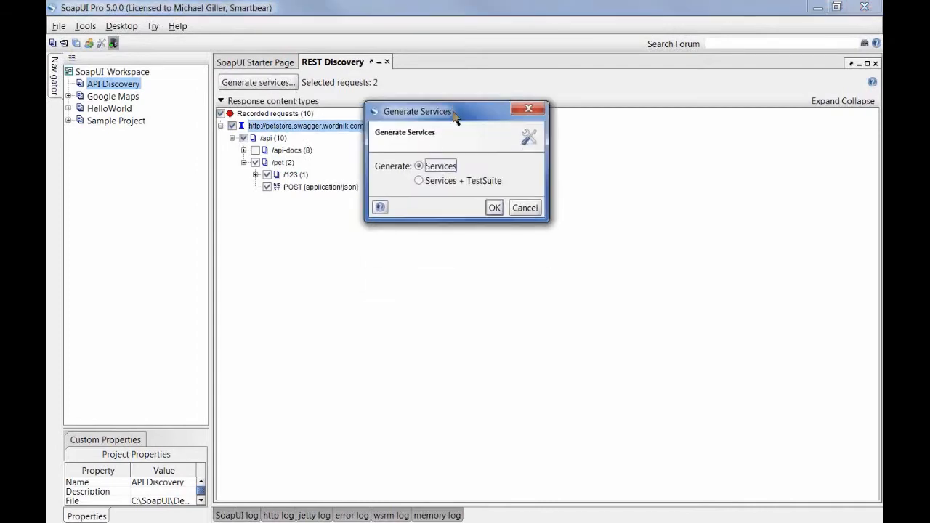
{"action": "left_click", "coordinate": [455, 181]}
{"action": "left_click", "coordinate": [494, 209]}
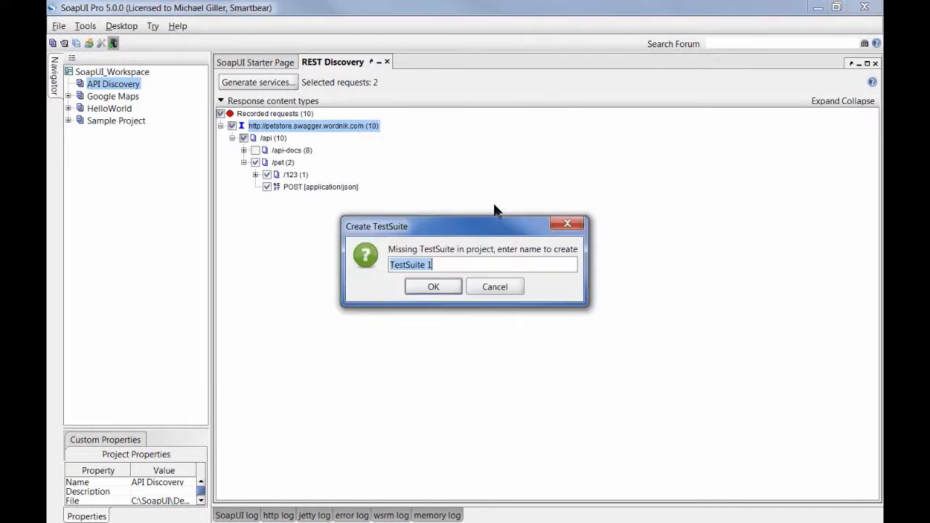
{"action": "left_click", "coordinate": [429, 287]}
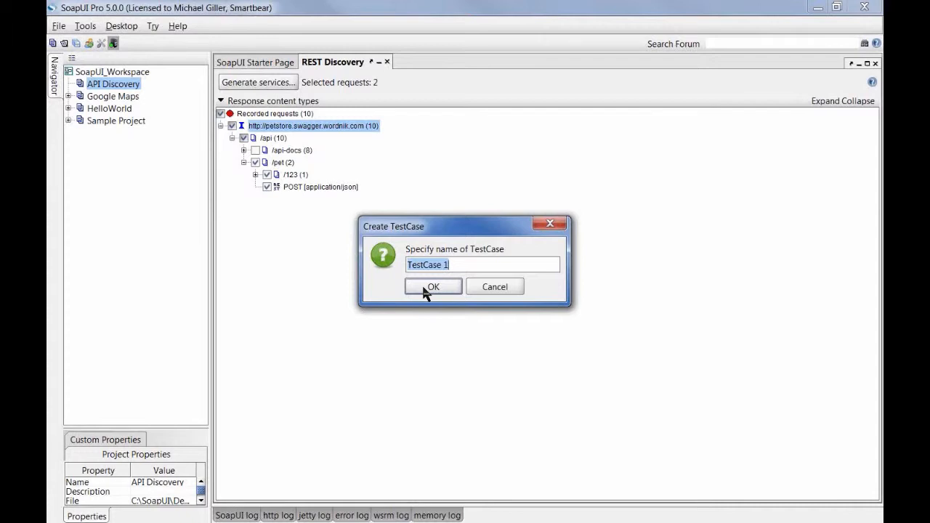
{"action": "left_click", "coordinate": [426, 288]}
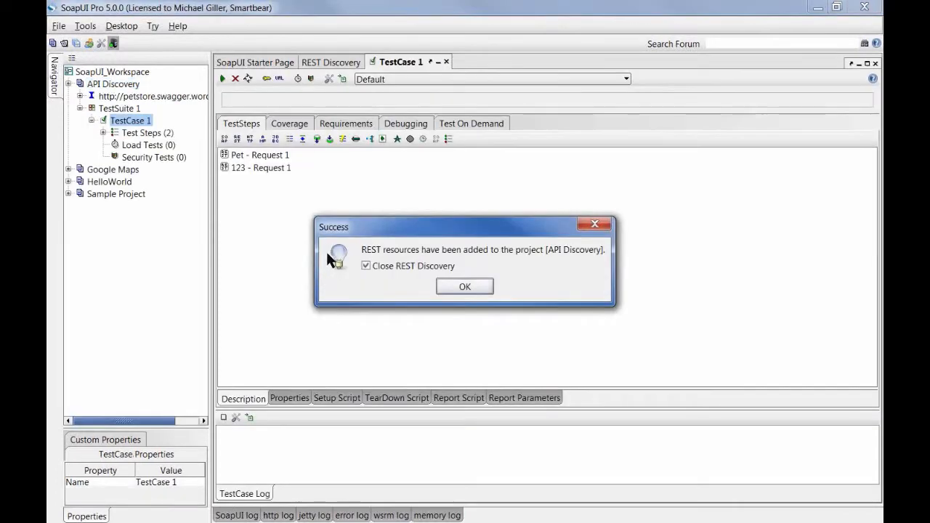
Step: Close discovery and expand the petstore service down to the Pet resource's Request 1
{"action": "left_click", "coordinate": [458, 290]}
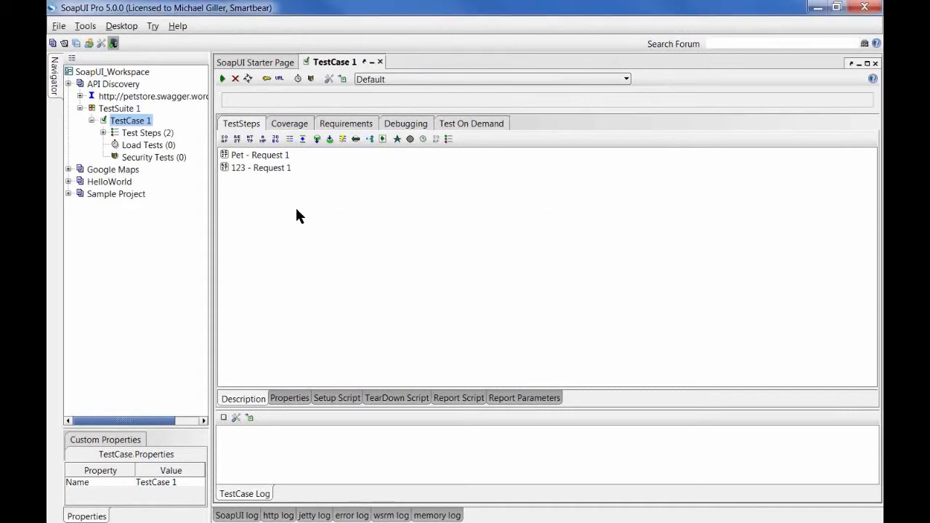
{"action": "left_click", "coordinate": [101, 98]}
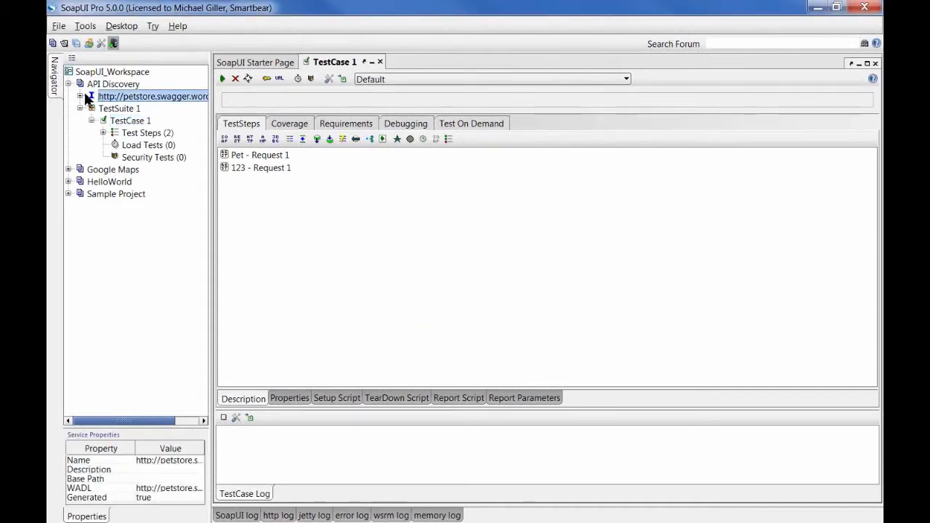
{"action": "left_click", "coordinate": [81, 96]}
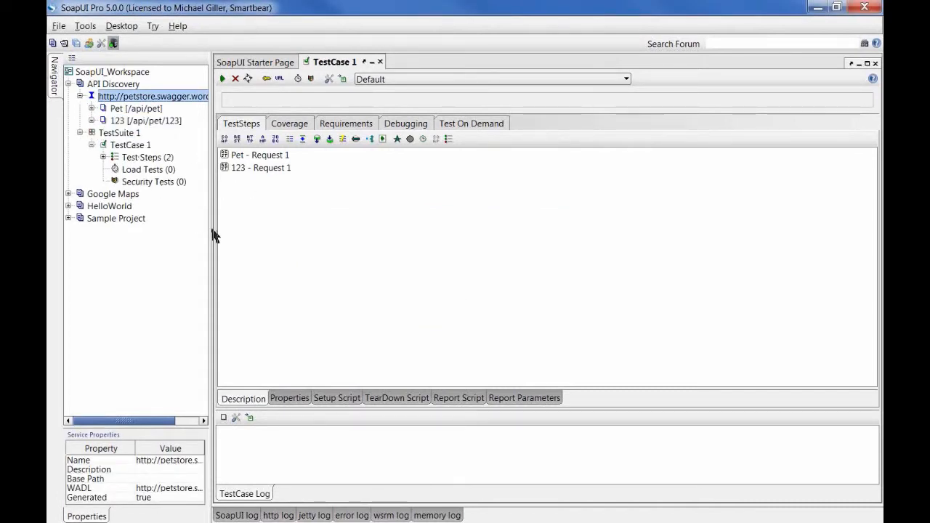
{"action": "left_click_drag", "start_coordinate": [214, 234], "coordinate": [275, 233]}
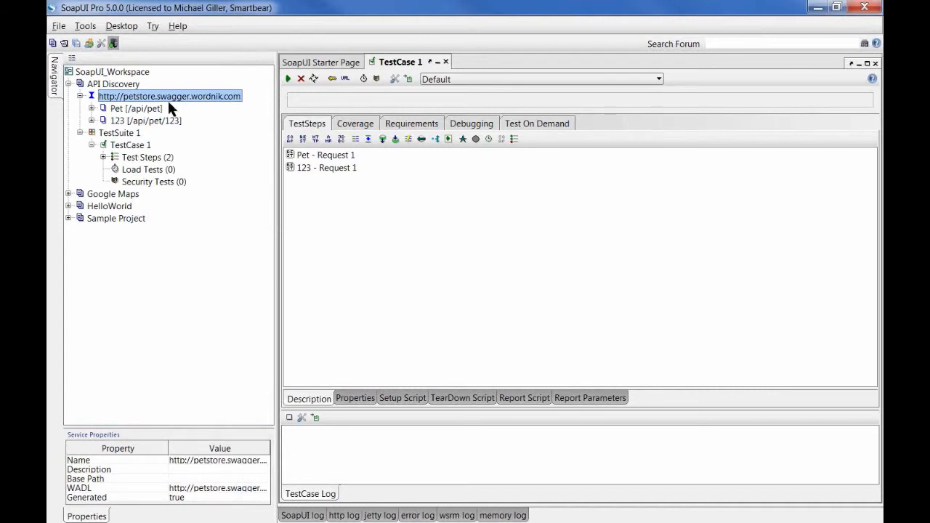
{"action": "left_click", "coordinate": [92, 107]}
{"action": "left_click", "coordinate": [103, 121]}
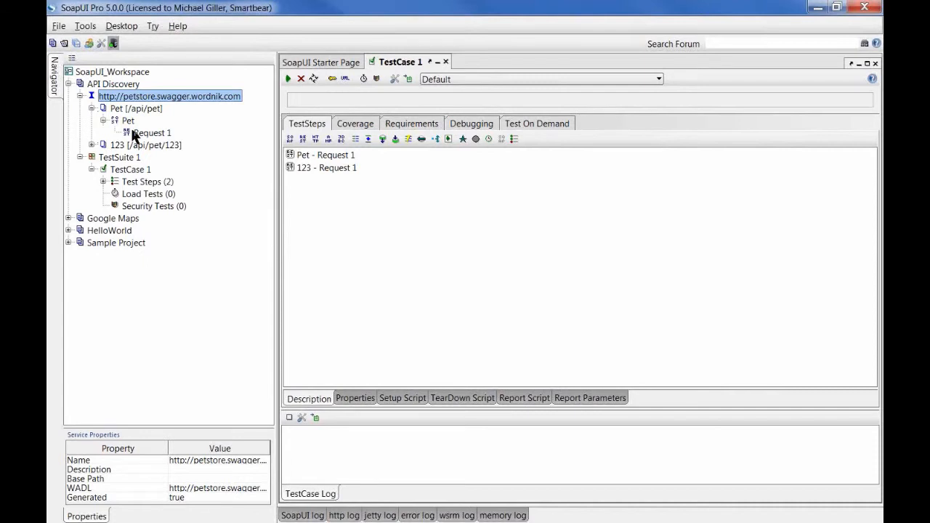
Step: Expand TestCase 1's Test Steps and open the Pet - Request 1 step
{"action": "left_click", "coordinate": [104, 181]}
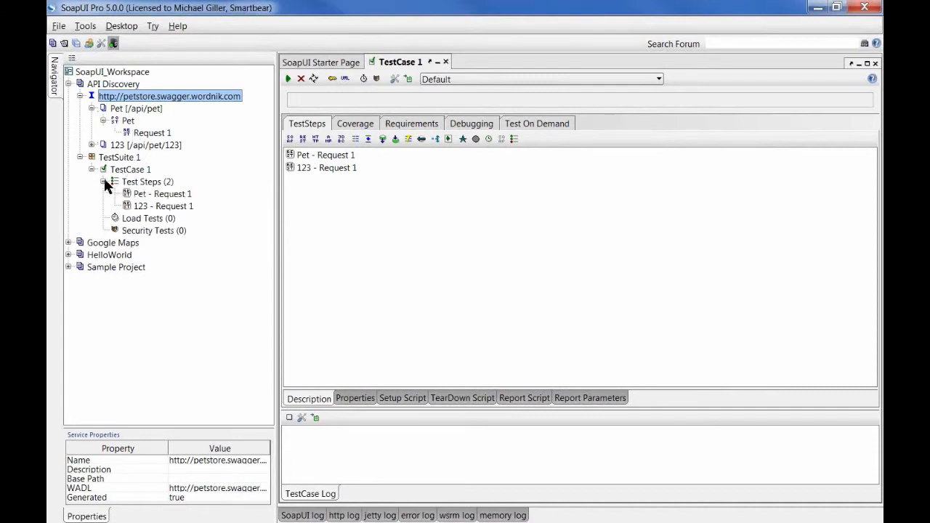
{"action": "left_click", "coordinate": [149, 196]}
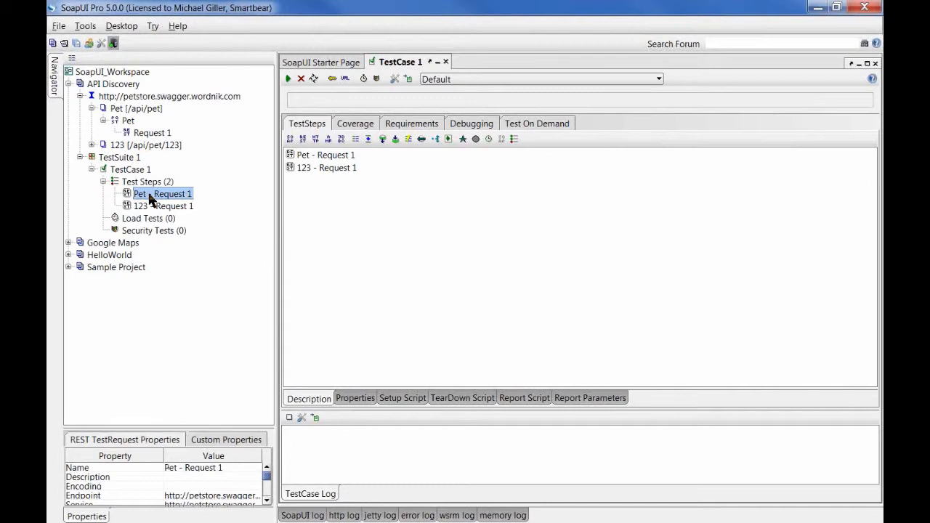
{"action": "left_click", "coordinate": [153, 210]}
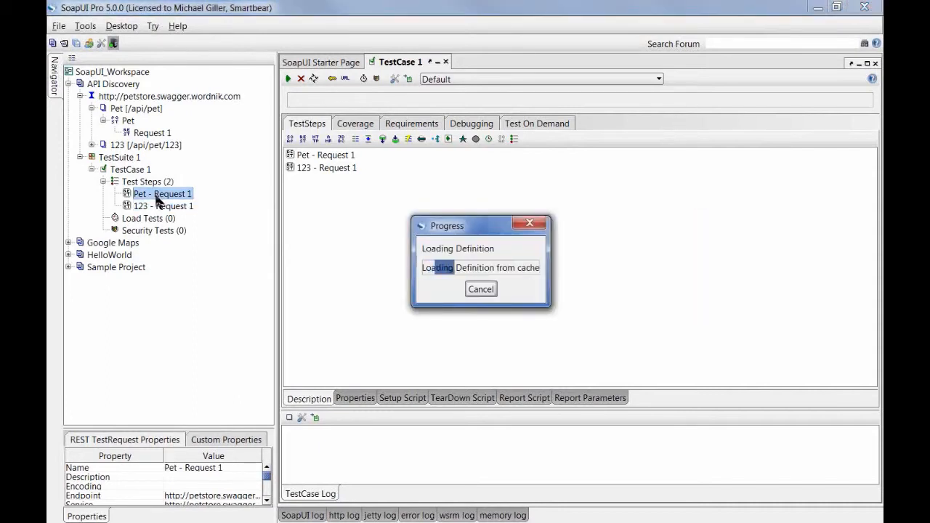
Step: Show the enlarged JSON body, highlight the category name SoapUIProPet v5 demo, and run the request
{"action": "left_click", "coordinate": [290, 145]}
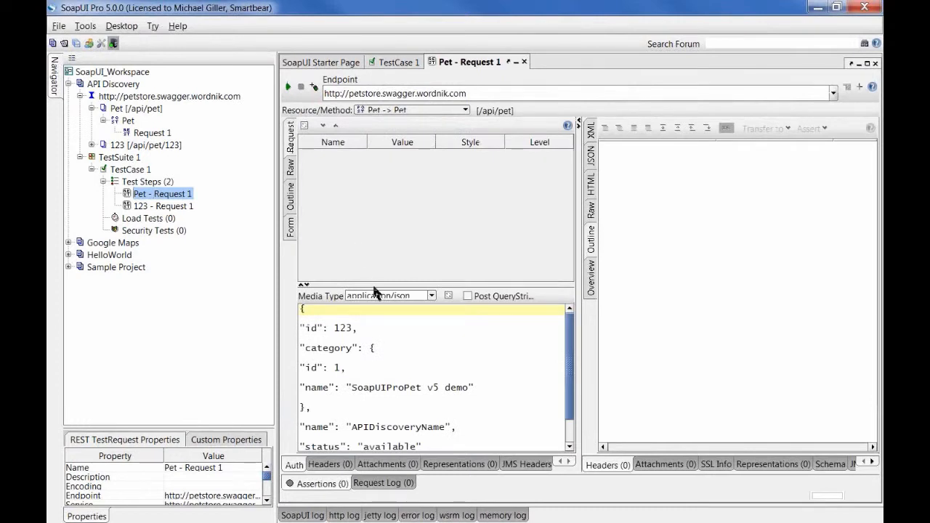
{"action": "left_click_drag", "start_coordinate": [372, 287], "coordinate": [377, 226]}
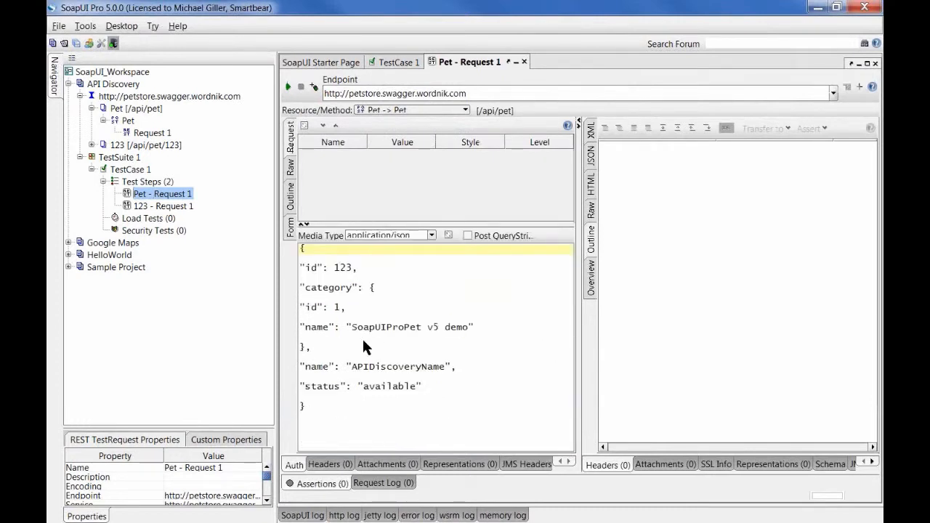
{"action": "double_click", "coordinate": [411, 386]}
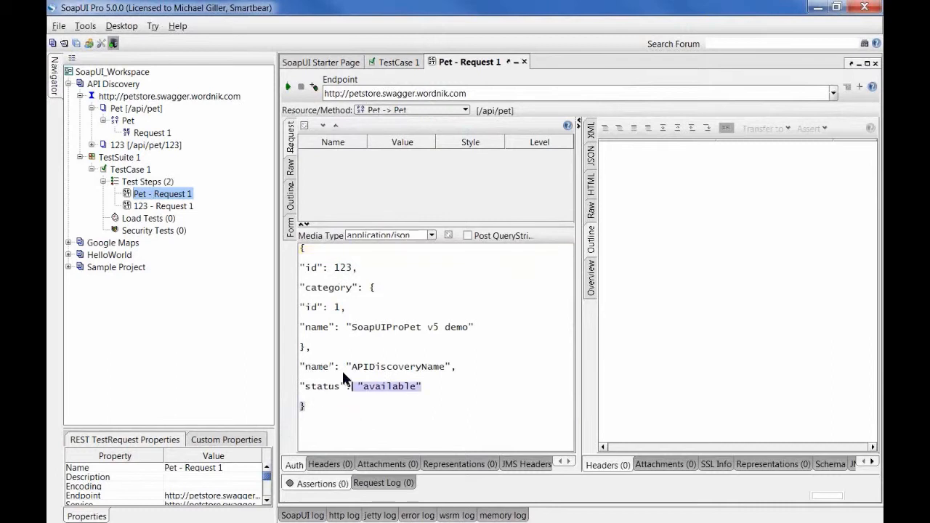
{"action": "key", "text": "ctrl+a"}
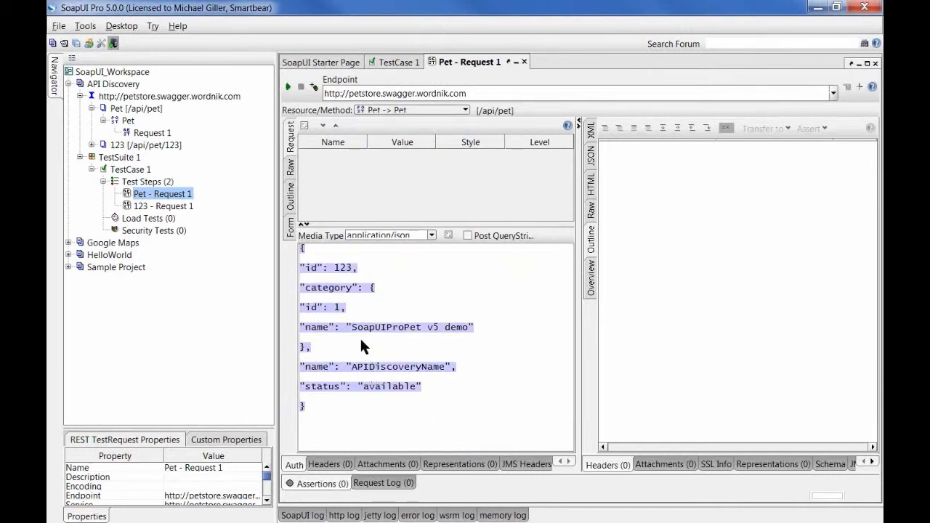
{"action": "left_click_drag", "start_coordinate": [352, 328], "coordinate": [465, 333]}
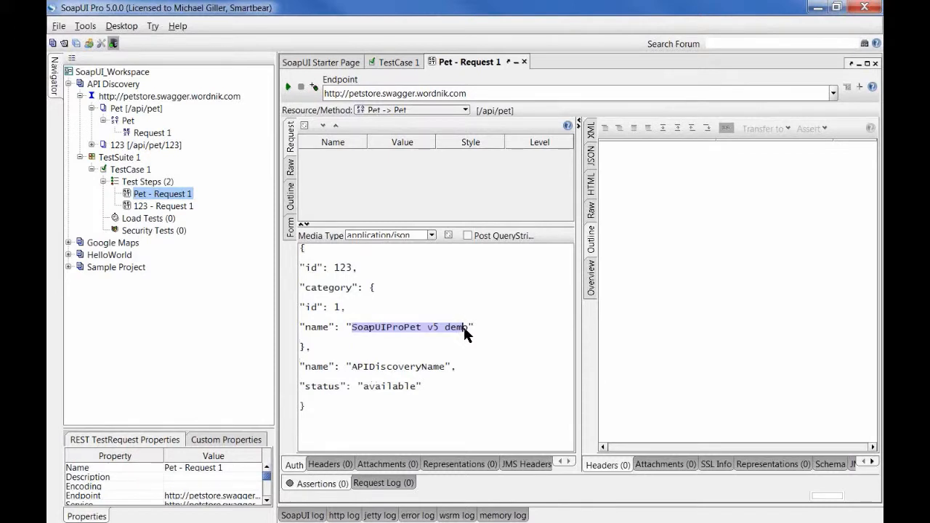
{"action": "left_click", "coordinate": [288, 86]}
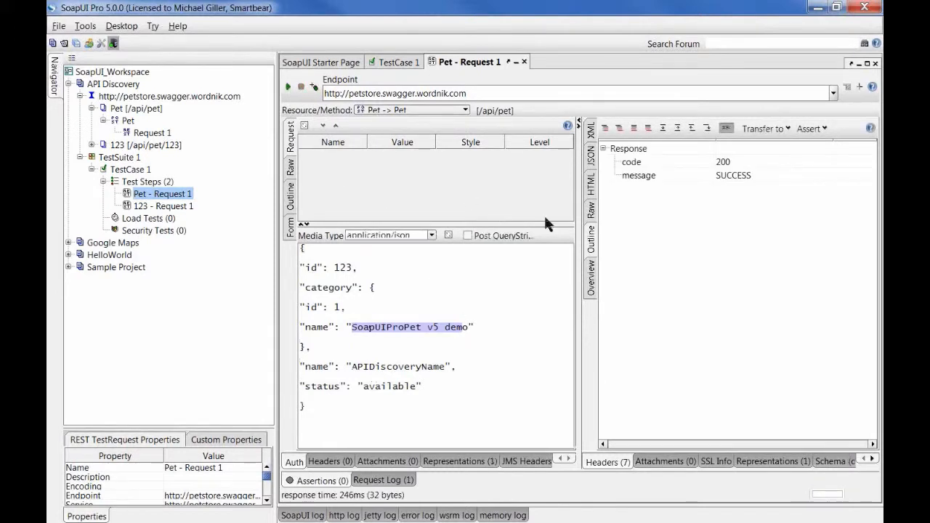
Step: Add and save a content assertion on the response message expecting SUCCESS
{"action": "right_click", "coordinate": [639, 175]}
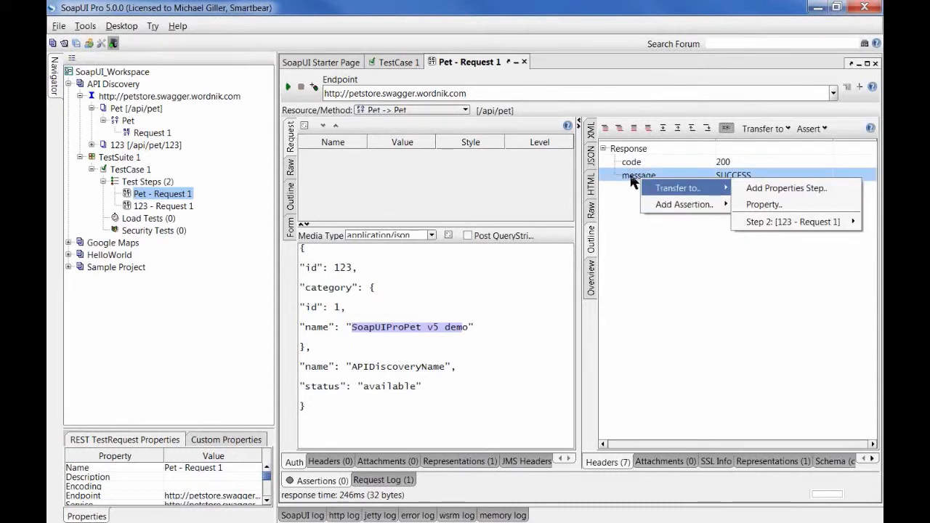
{"action": "mouse_move", "coordinate": [712, 204]}
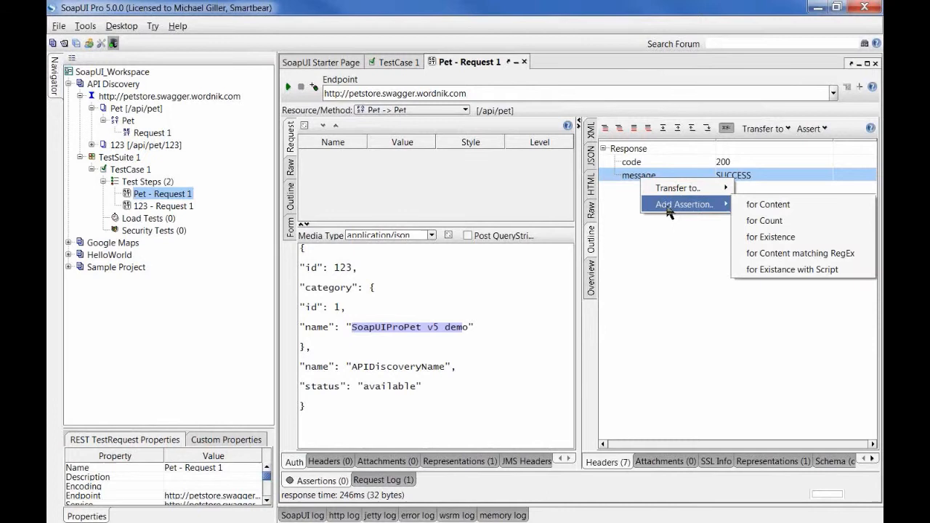
{"action": "left_click", "coordinate": [768, 204]}
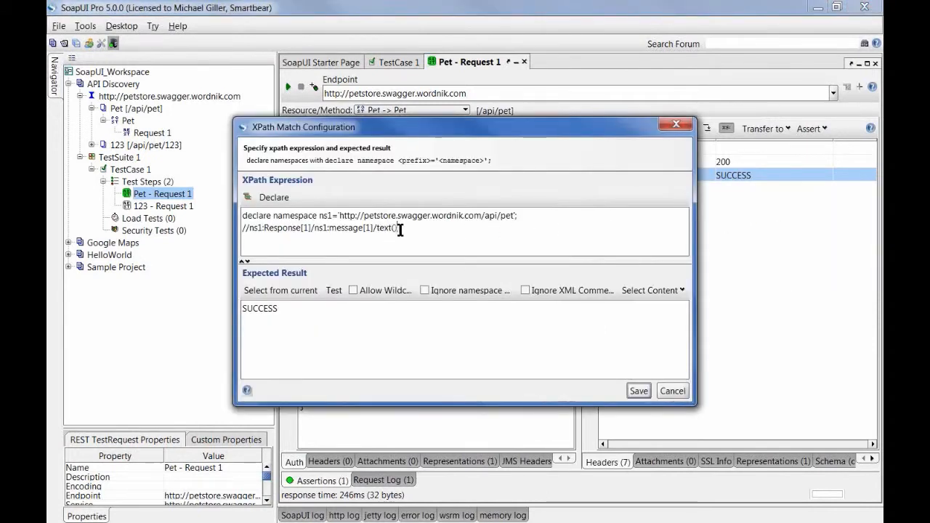
{"action": "left_click_drag", "start_coordinate": [399, 231], "coordinate": [180, 202]}
{"action": "left_click_drag", "start_coordinate": [286, 313], "coordinate": [185, 308]}
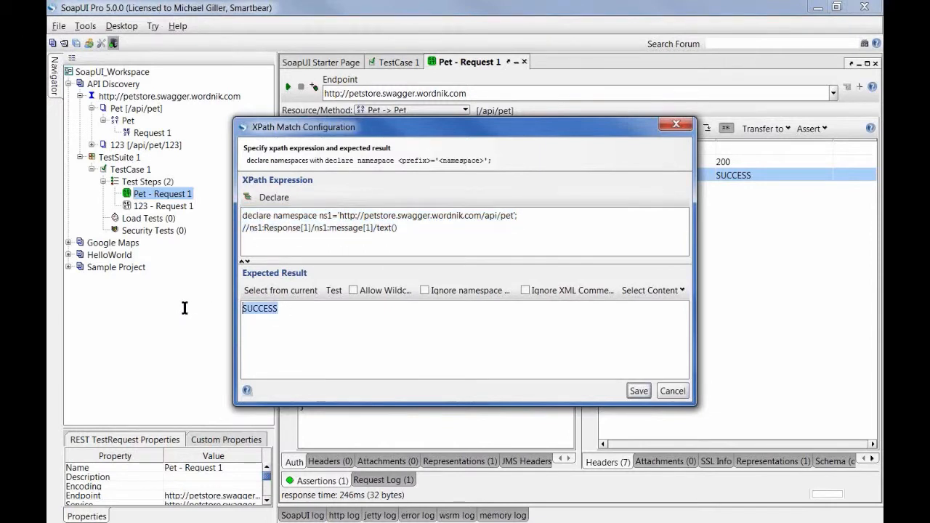
{"action": "left_click", "coordinate": [638, 391]}
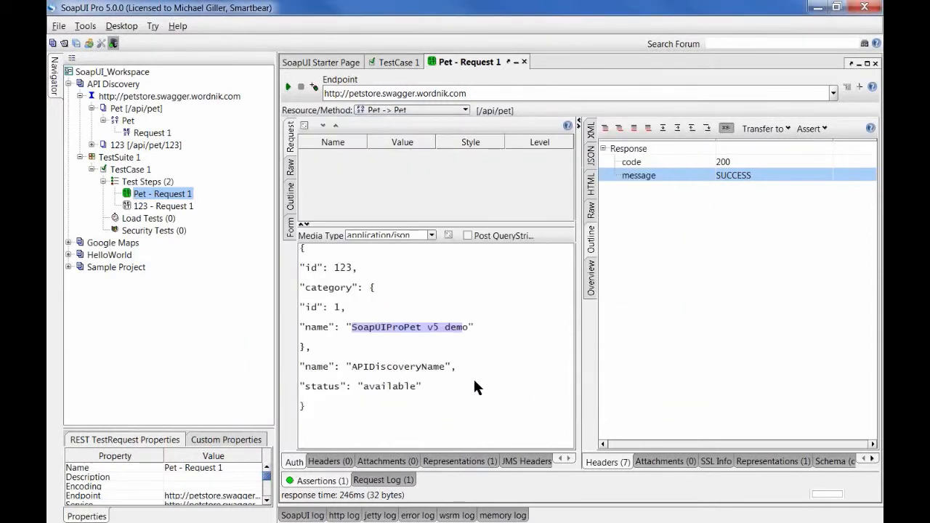
{"action": "left_click", "coordinate": [133, 168]}
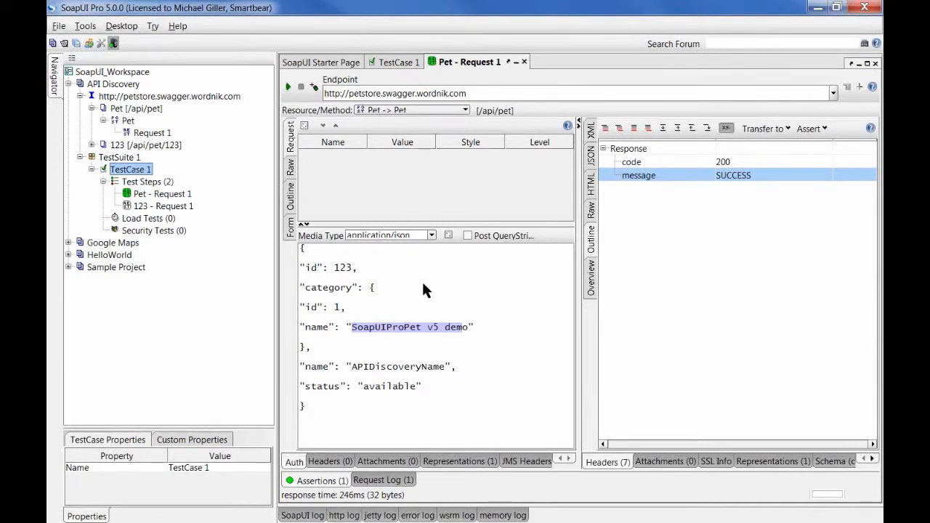
Step: Close the Pet - Request 1 and TestCase 1 editors and rearrange the Navigator tree
{"action": "left_click", "coordinate": [525, 62]}
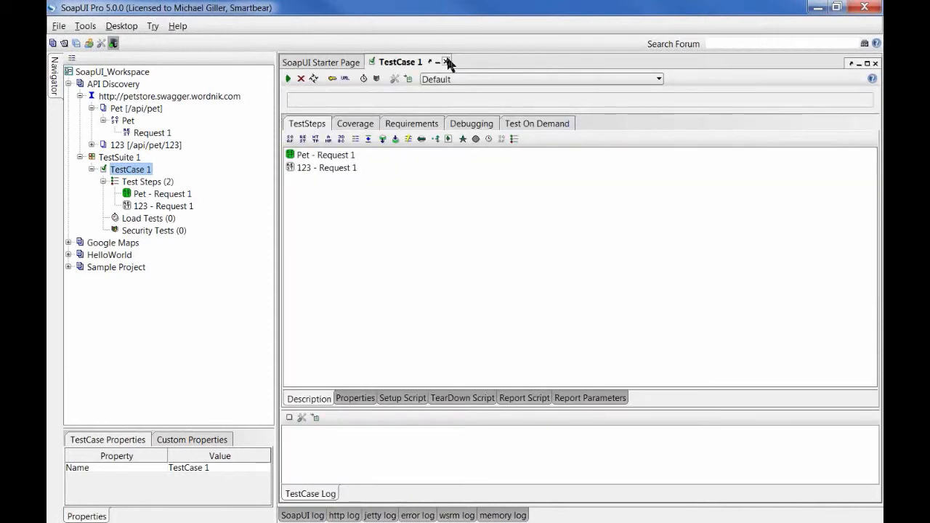
{"action": "left_click", "coordinate": [446, 62]}
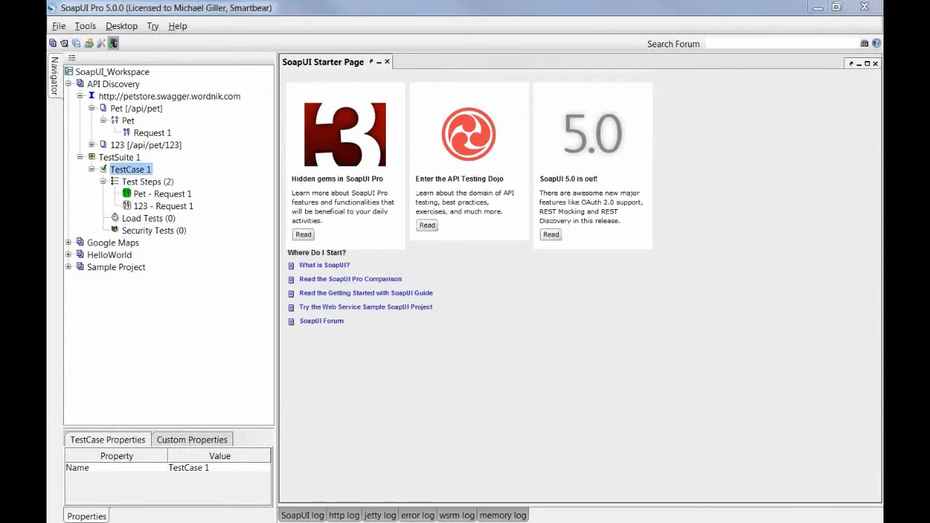
{"action": "left_click", "coordinate": [62, 125]}
{"action": "left_click", "coordinate": [56, 99]}
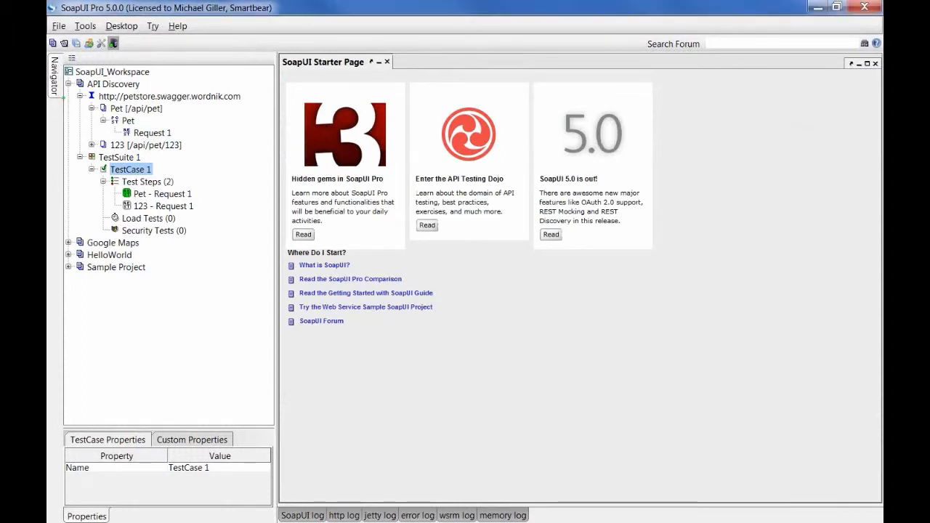
{"action": "mouse_move", "coordinate": [65, 88]}
{"action": "left_mouse_down"}
{"action": "mouse_move", "coordinate": [136, 127]}
{"action": "mouse_move", "coordinate": [258, 153]}
{"action": "left_mouse_up"}
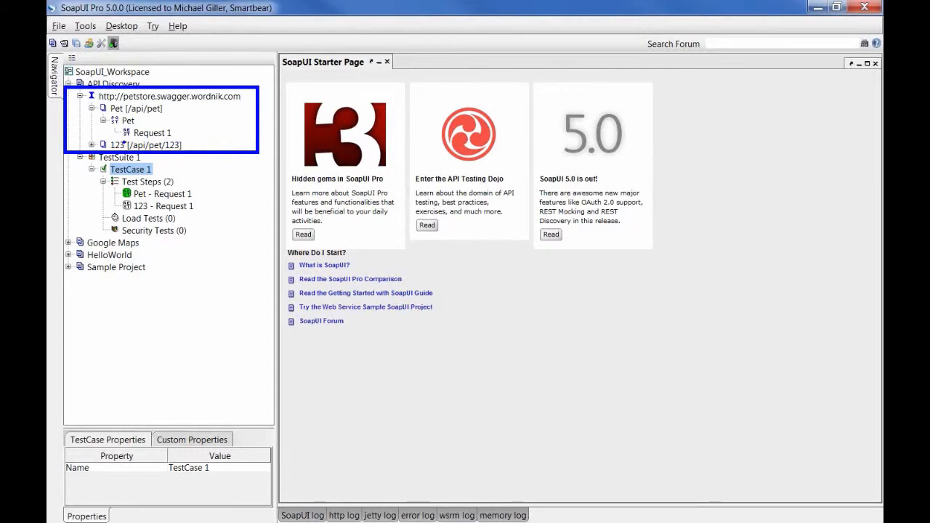
{"action": "left_click_drag", "start_coordinate": [121, 141], "coordinate": [177, 141]}
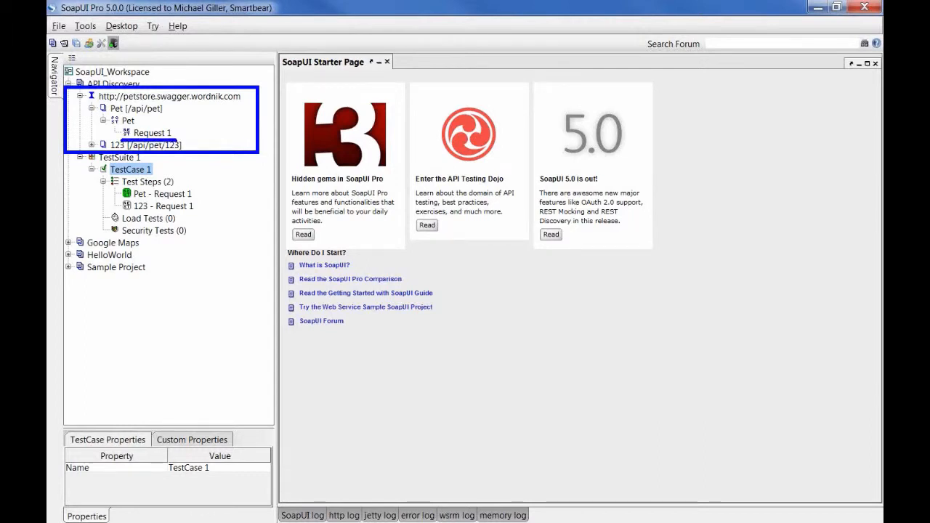
Step: Expand 123 [/api/pet/123] and open its Request 1
{"action": "left_click", "coordinate": [92, 144]}
{"action": "left_click", "coordinate": [103, 157]}
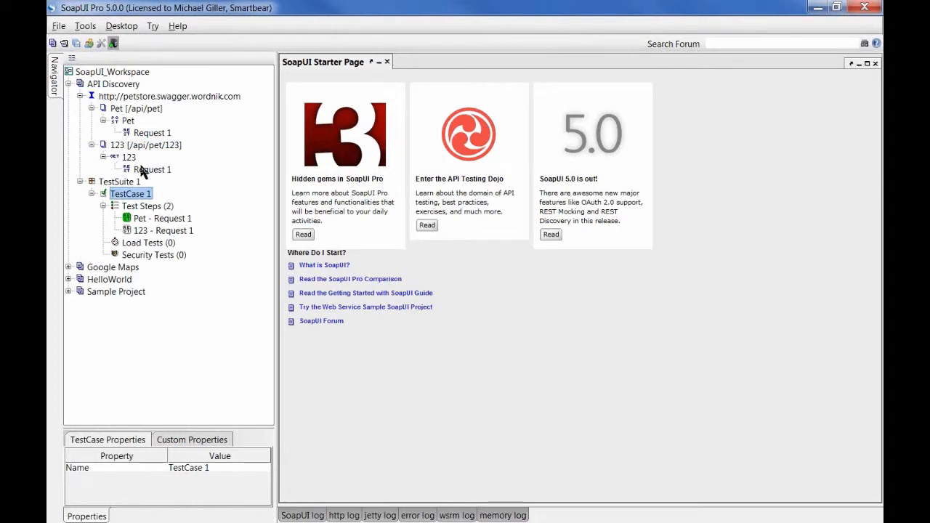
{"action": "double_click", "coordinate": [141, 168]}
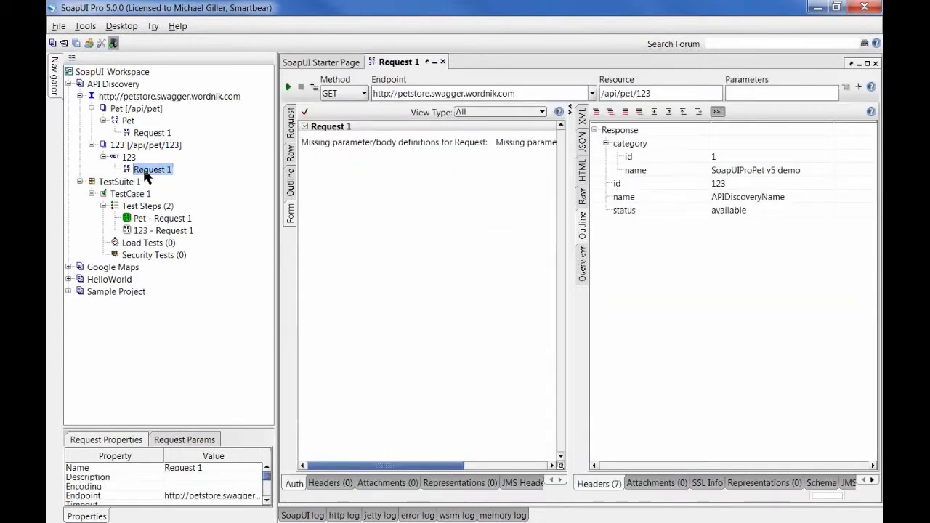
Step: View the pet 123 response raw, then as formatted JSON showing id 123, status available
{"action": "left_click", "coordinate": [290, 120]}
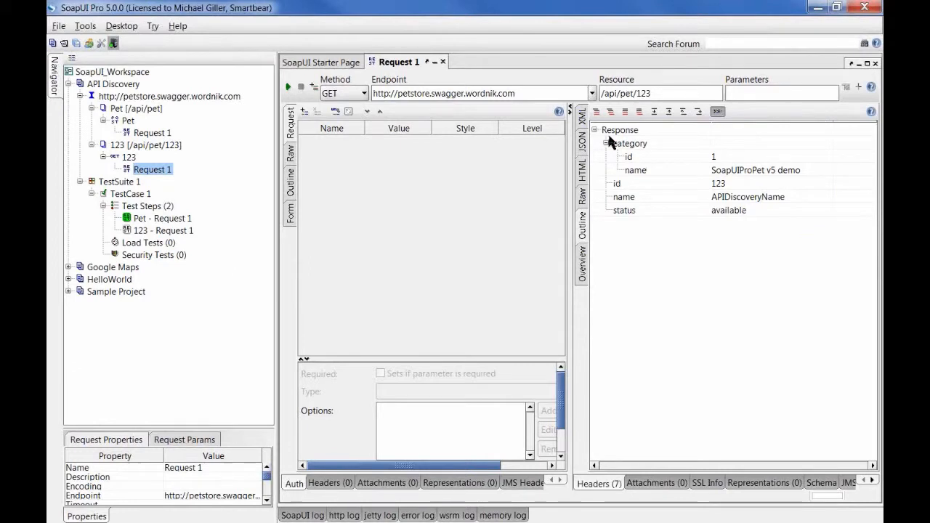
{"action": "left_click", "coordinate": [584, 196]}
{"action": "left_click_drag", "start_coordinate": [596, 208], "coordinate": [723, 211]}
{"action": "left_click", "coordinate": [582, 145]}
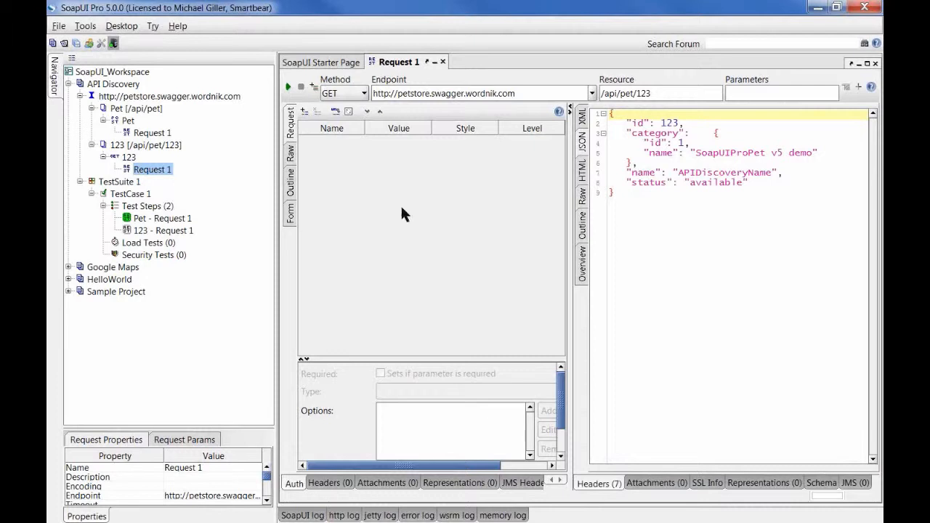
Step: Add Request 1 to a new REST MockService 1 with the default name, dismissing the bind error
{"action": "right_click", "coordinate": [168, 172]}
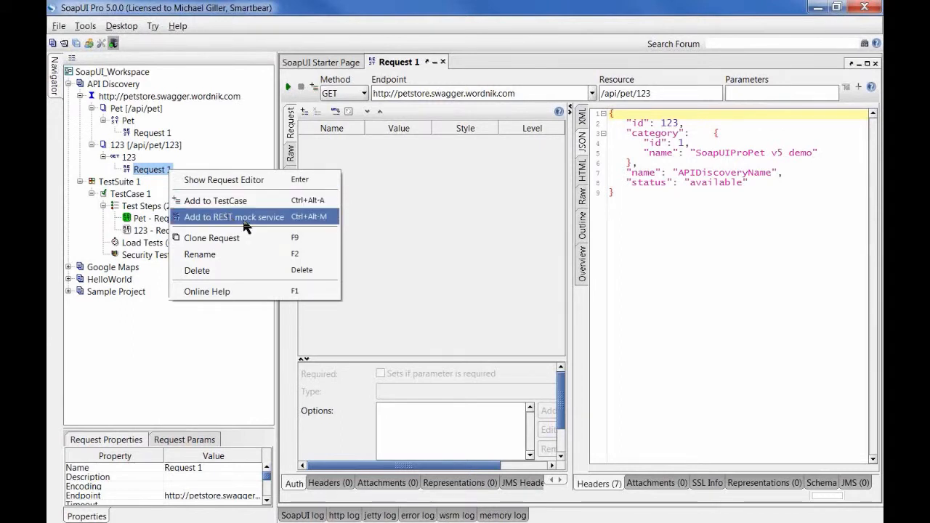
{"action": "left_click", "coordinate": [289, 223]}
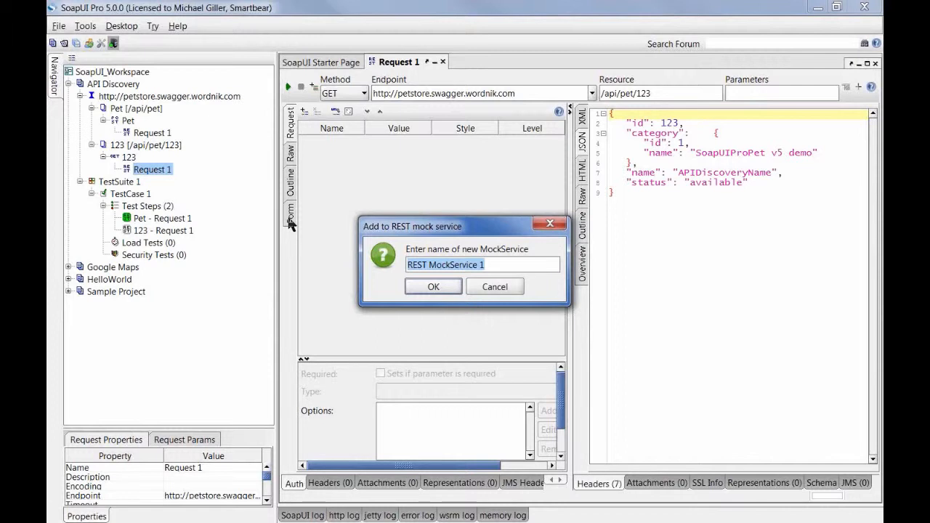
{"action": "left_click", "coordinate": [423, 285]}
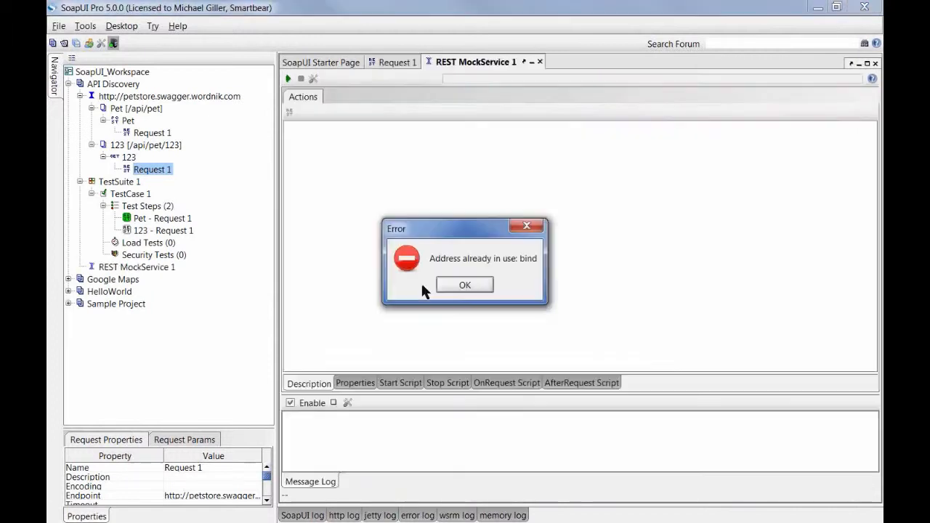
{"action": "left_click", "coordinate": [463, 285]}
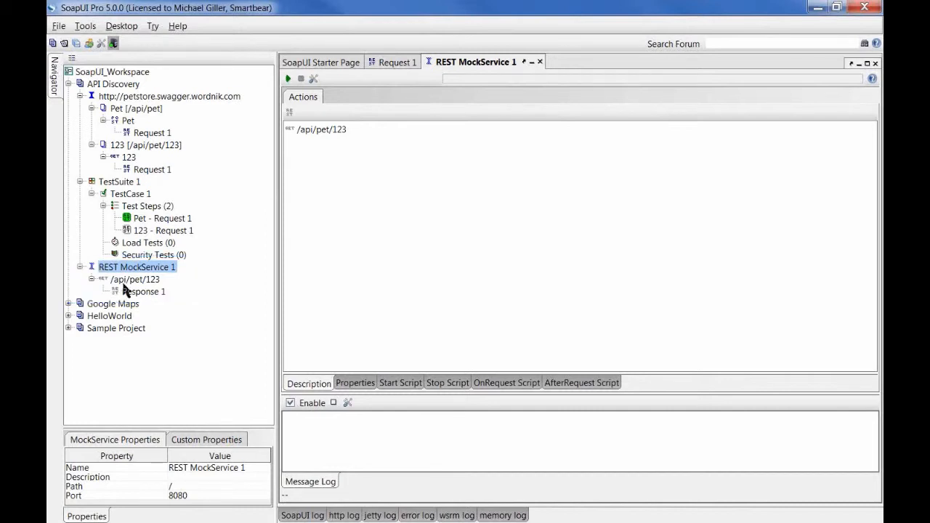
{"action": "left_click", "coordinate": [304, 133]}
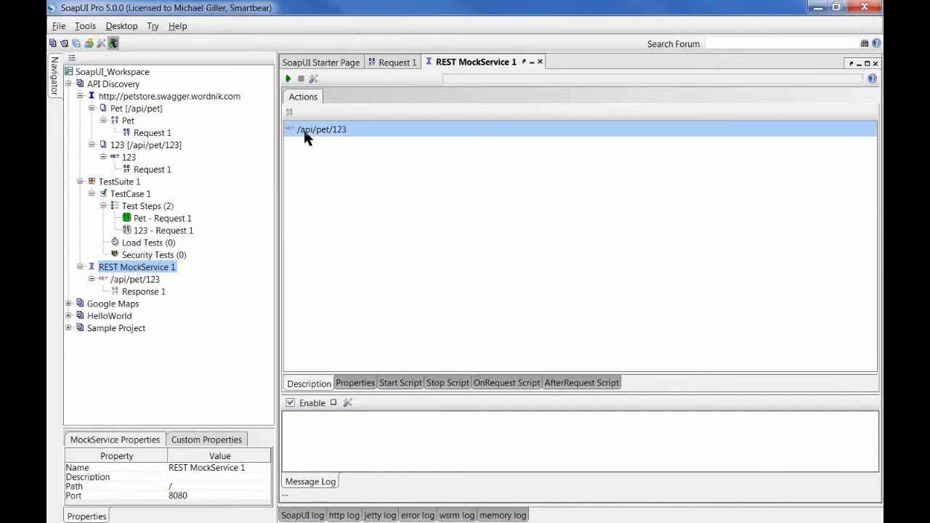
Step: Open the mock's Response 1 and replace category name SoapUIProPet v5 demo with 'PetName from MOCK'
{"action": "double_click", "coordinate": [348, 128]}
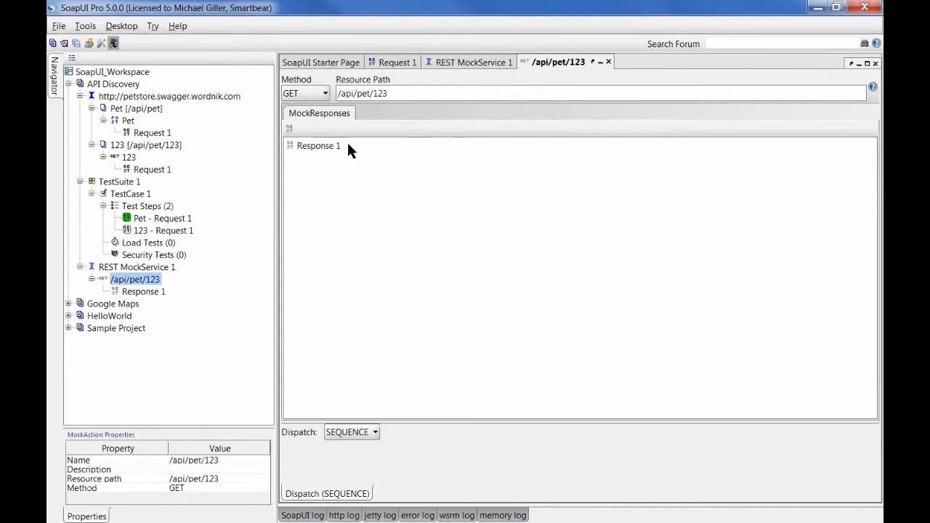
{"action": "left_click", "coordinate": [347, 148]}
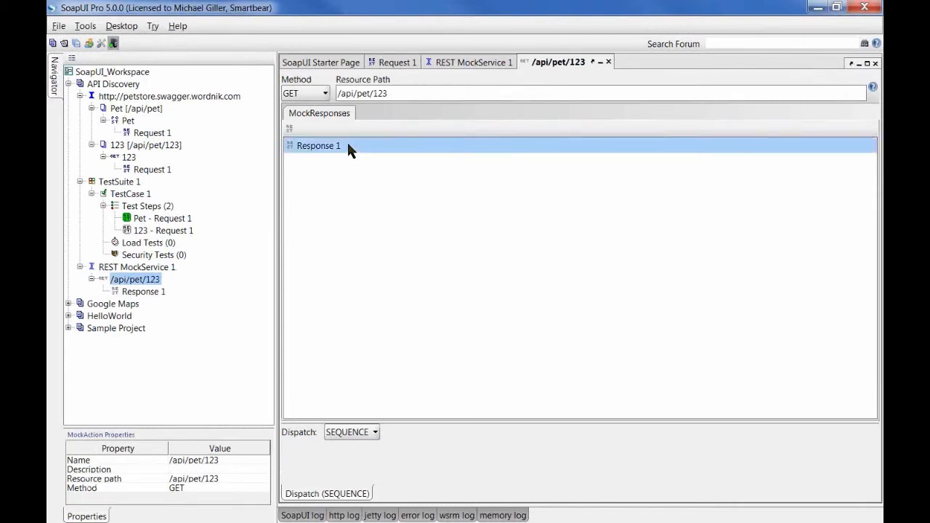
{"action": "double_click", "coordinate": [348, 144]}
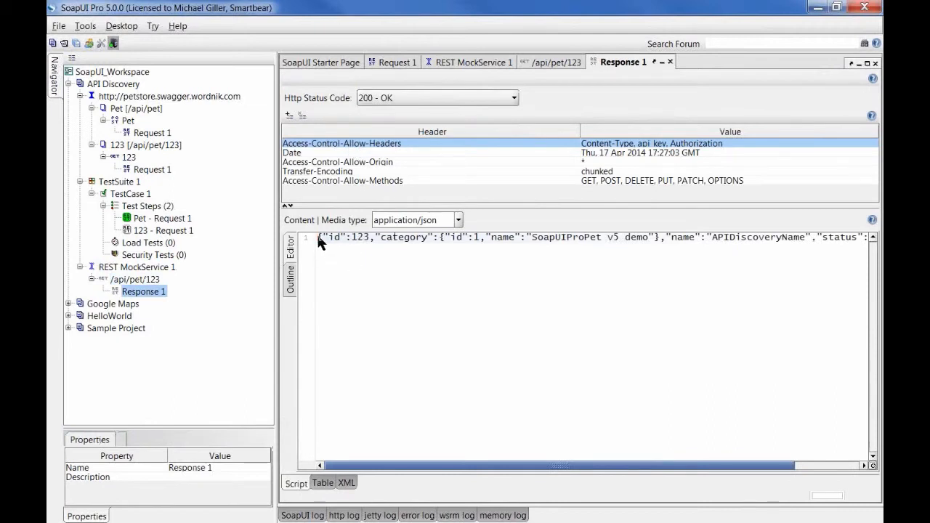
{"action": "key", "text": "ctrl+a"}
{"action": "left_click_drag", "start_coordinate": [486, 465], "coordinate": [379, 458]}
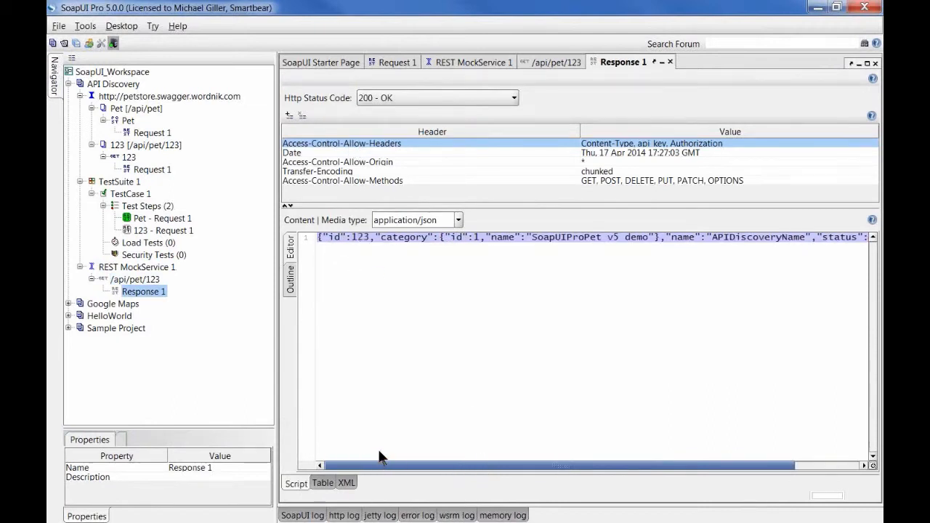
{"action": "right_click", "coordinate": [396, 278]}
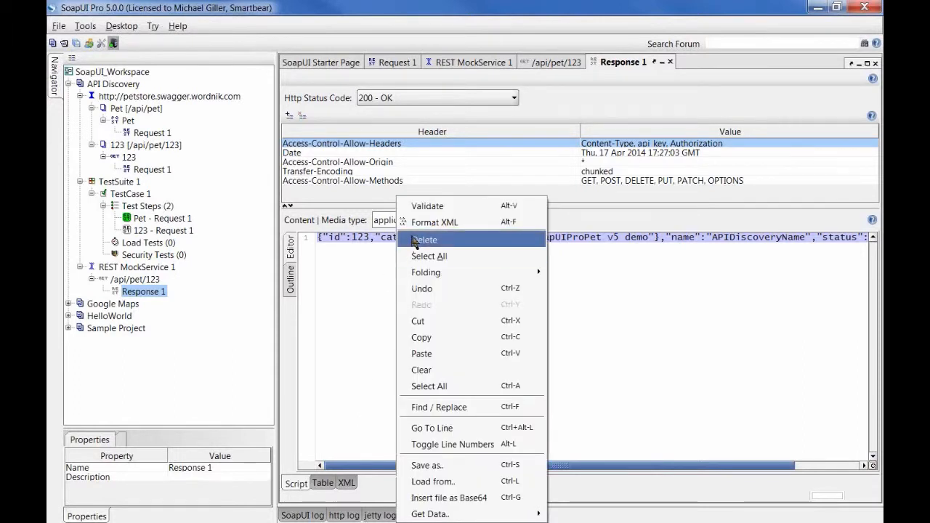
{"action": "left_click", "coordinate": [362, 285]}
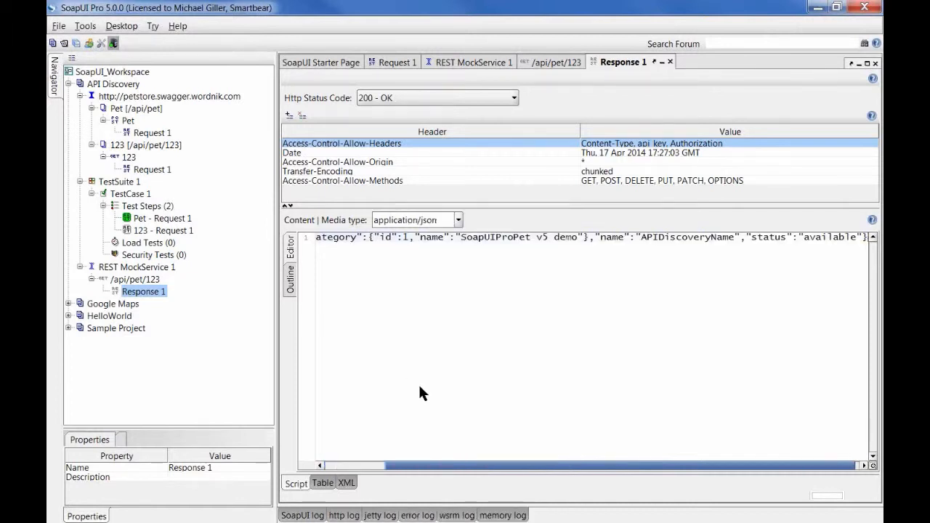
{"action": "left_click_drag", "start_coordinate": [451, 466], "coordinate": [457, 412]}
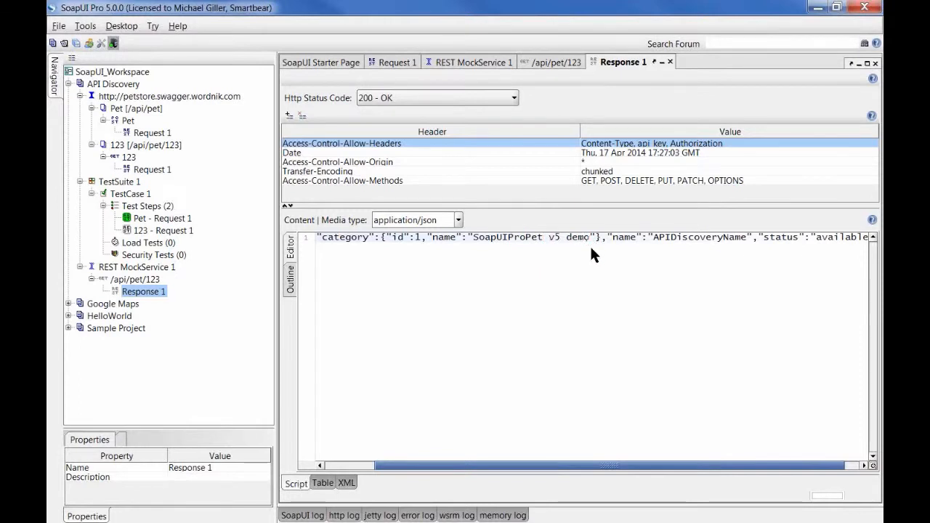
{"action": "key", "text": "ctrl+shift+Left"}
{"action": "key", "text": "ctrl+shift+Left"}
{"action": "key", "text": "ctrl+shift+Left"}
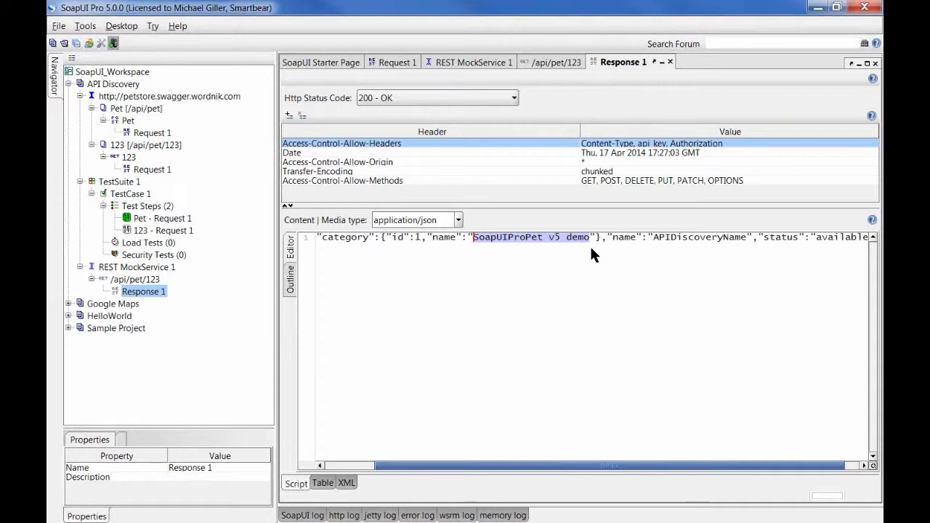
{"action": "type", "text": "PetName from "}
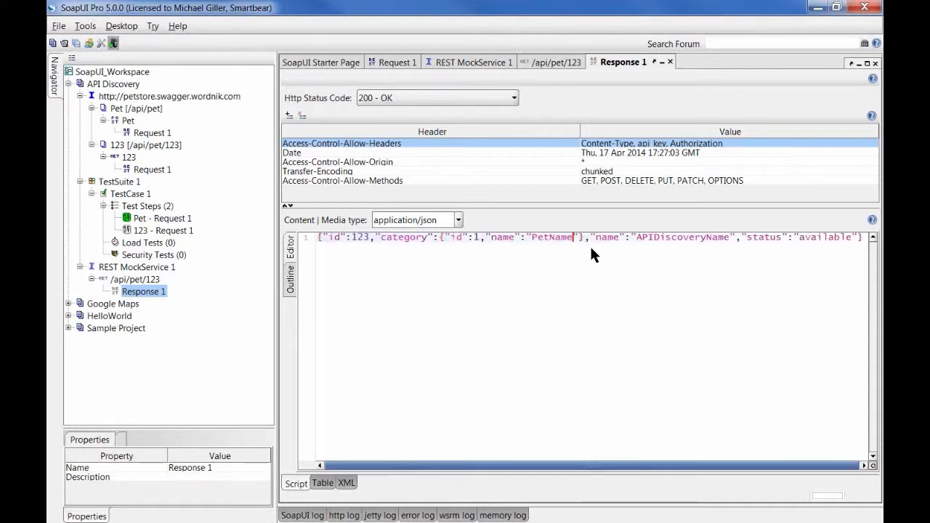
{"action": "type", "text": "MOCK"}
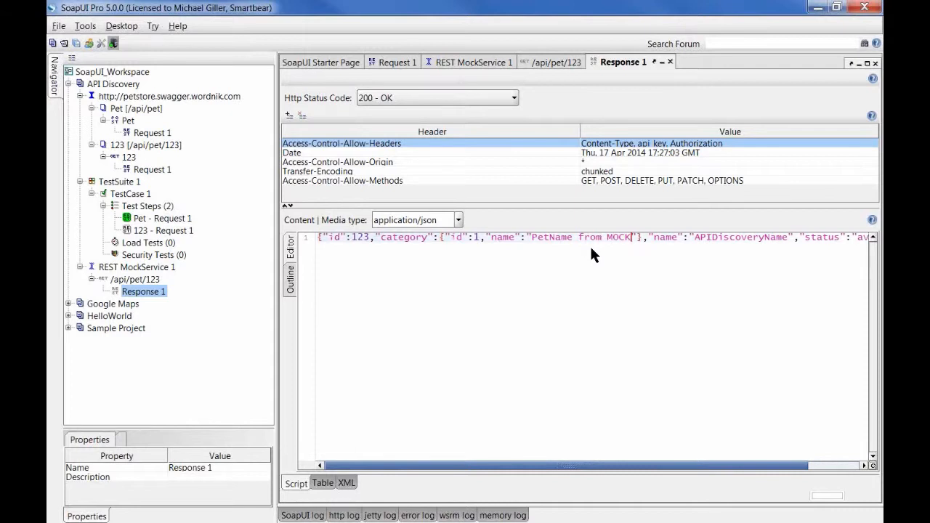
{"action": "left_click", "coordinate": [457, 64]}
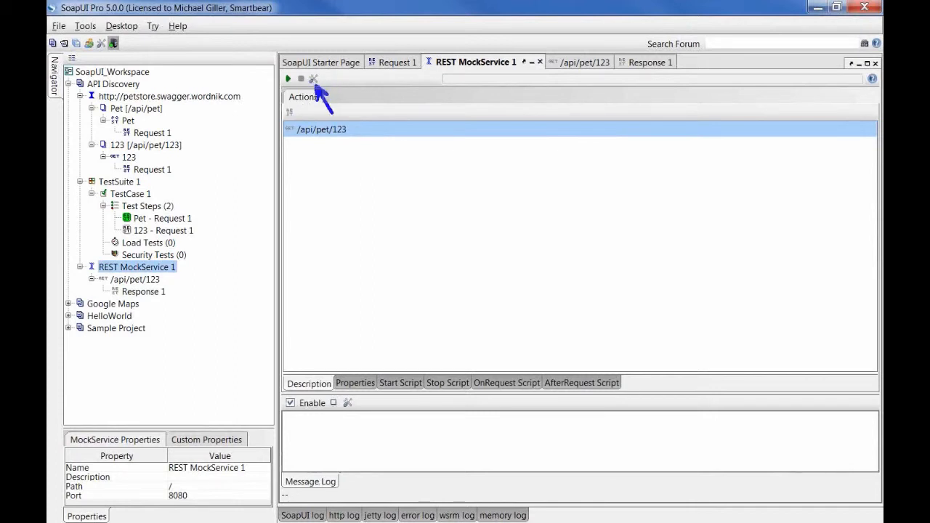
Step: Set REST MockService 1's port to 1212 and start the mock running
{"action": "left_click", "coordinate": [313, 79]}
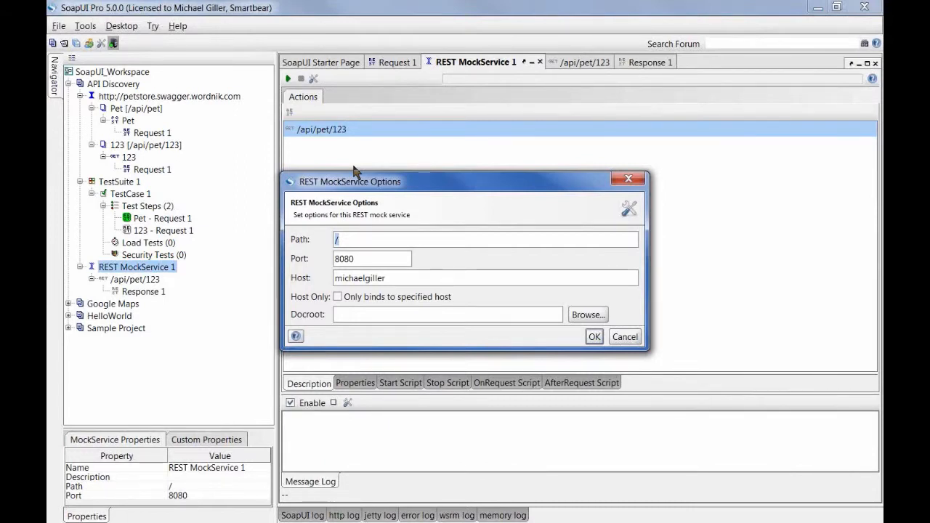
{"action": "key", "text": "Tab"}
{"action": "type", "text": "1212"}
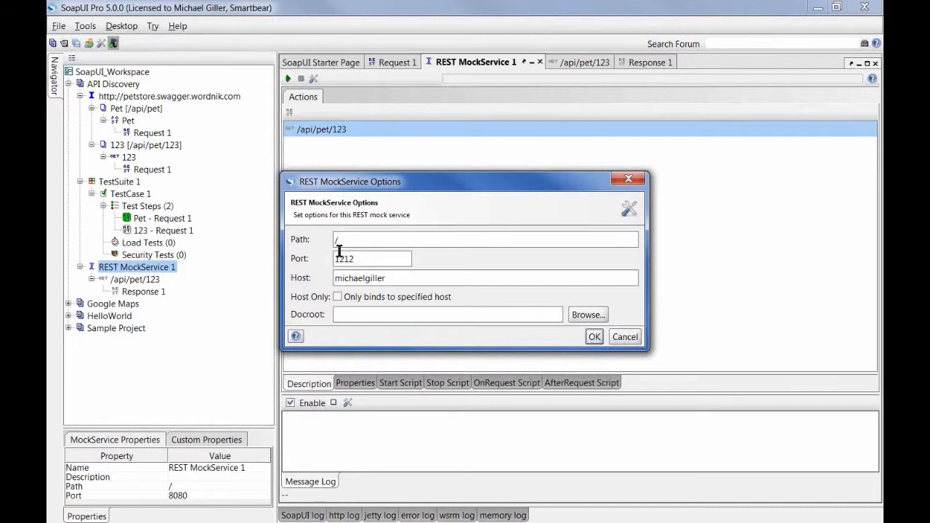
{"action": "key", "text": "Tab"}
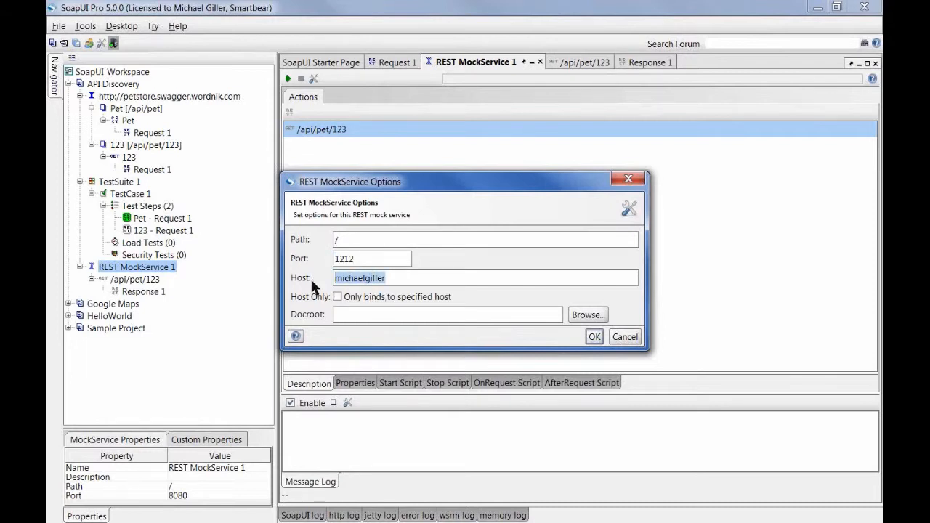
{"action": "left_click", "coordinate": [594, 336]}
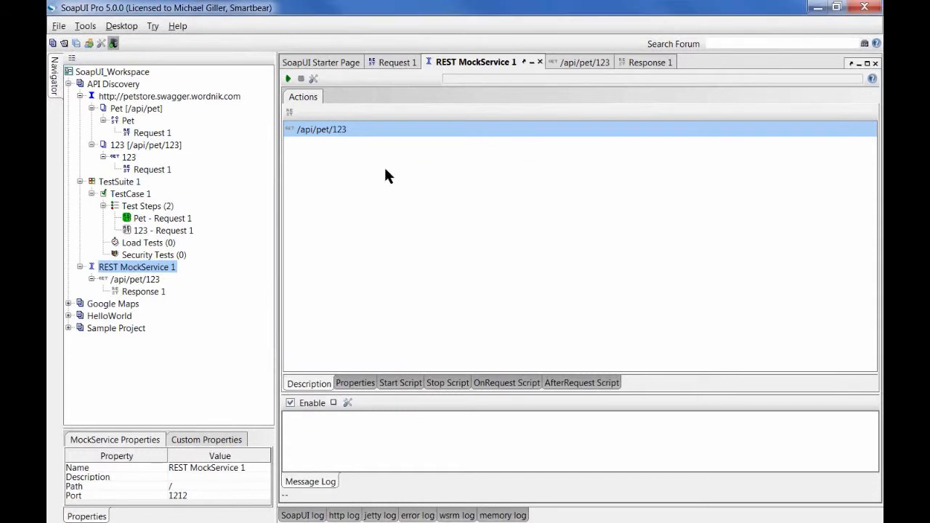
{"action": "left_click", "coordinate": [288, 79]}
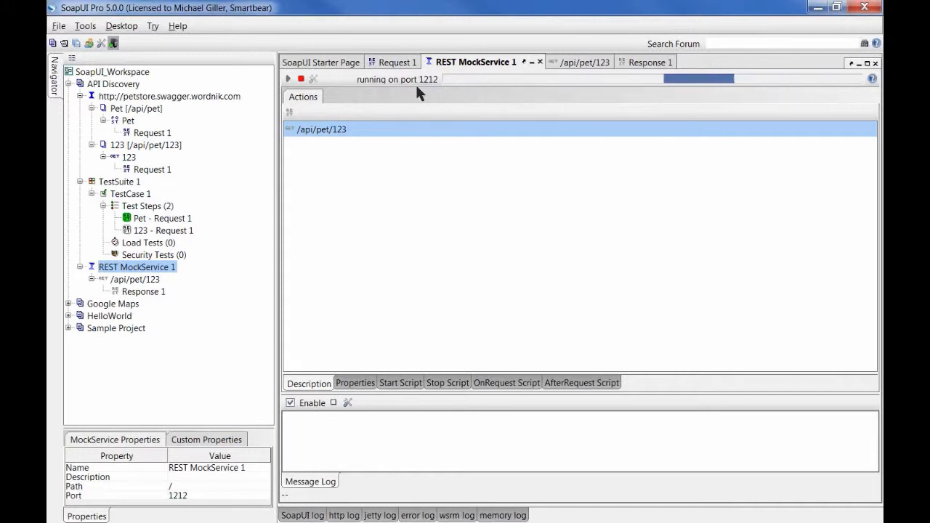
{"action": "left_click", "coordinate": [400, 64]}
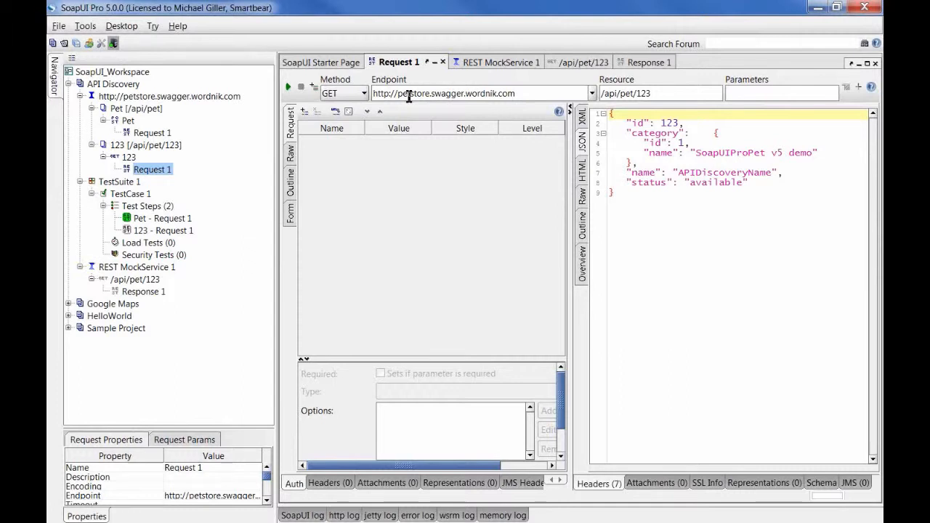
Step: Change Request 1's endpoint host to localhost:1212 and send it to get the mocked response
{"action": "left_click_drag", "start_coordinate": [538, 92], "coordinate": [398, 93]}
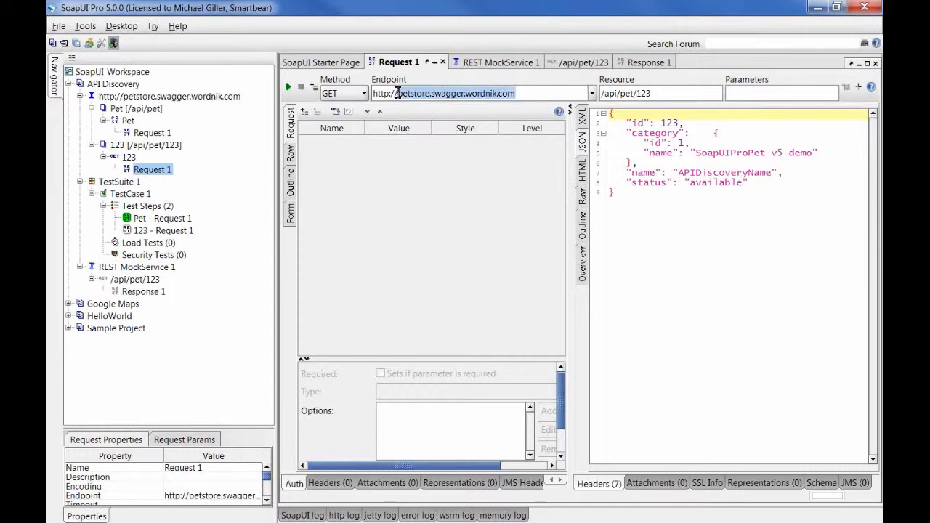
{"action": "type", "text": "localhost:1212"}
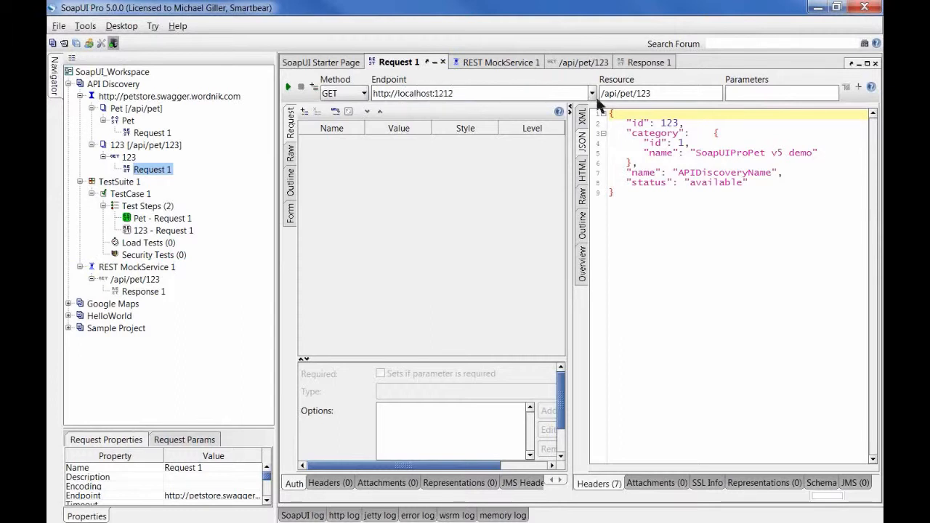
{"action": "left_click_drag", "start_coordinate": [651, 93], "coordinate": [597, 94]}
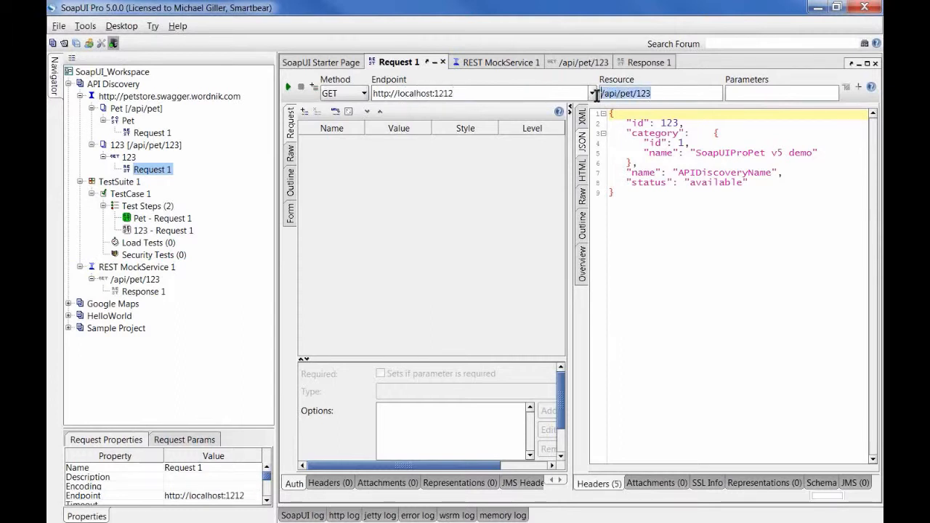
{"action": "left_click", "coordinate": [288, 87]}
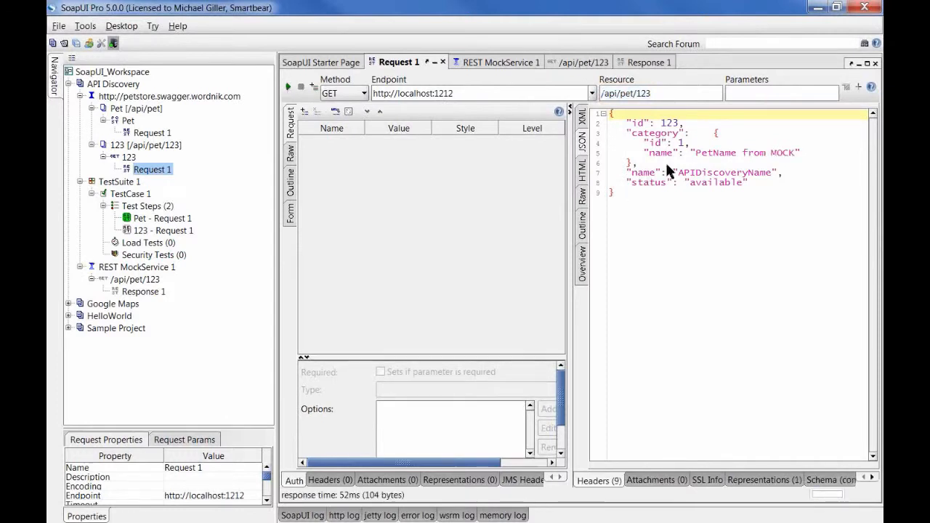
{"action": "left_click_drag", "start_coordinate": [693, 160], "coordinate": [801, 157]}
{"action": "key", "text": "Left"}
{"action": "key", "text": "Left"}
{"action": "key", "text": "Left"}
{"action": "key", "text": "Left"}
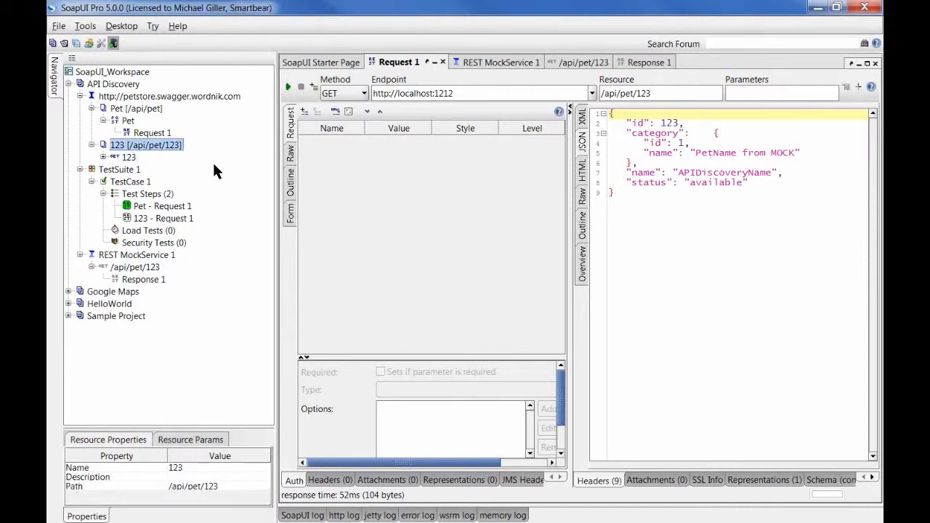
Step: Start Discover REST resources on API Discovery using Proxy (HTTP) on port 8081
{"action": "key", "text": "Left"}
{"action": "key", "text": "Left"}
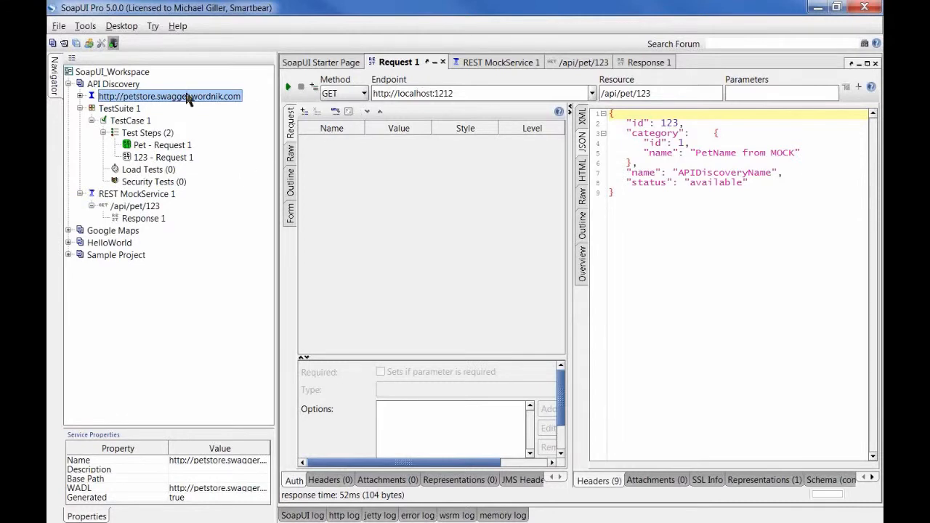
{"action": "right_click", "coordinate": [117, 85]}
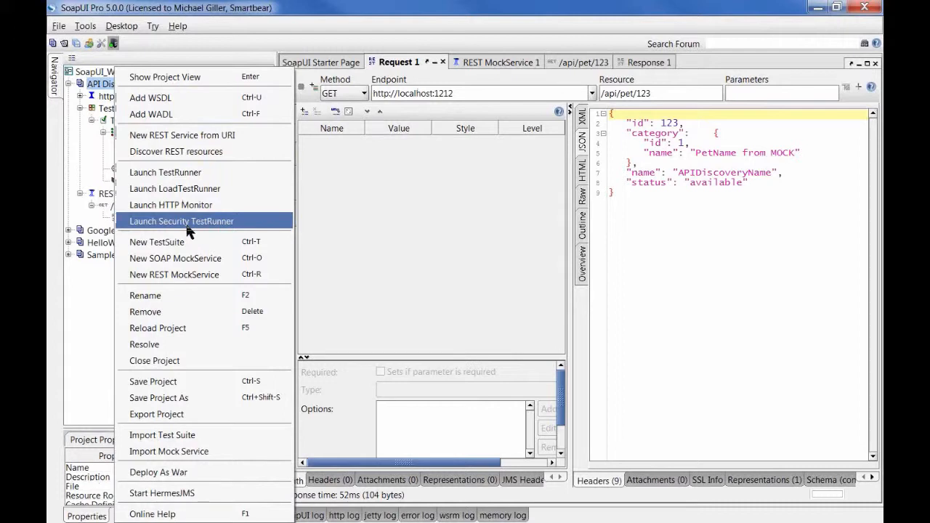
{"action": "left_click", "coordinate": [202, 152]}
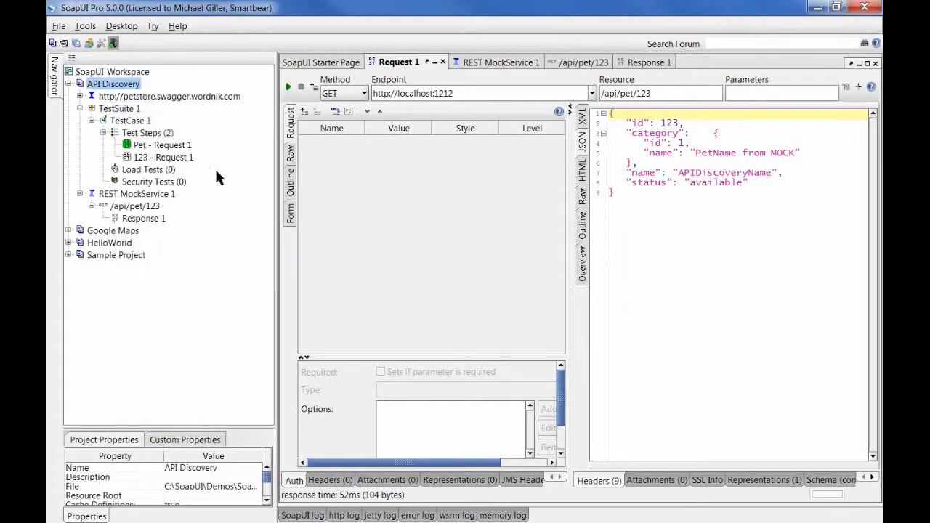
{"action": "left_click", "coordinate": [426, 84]}
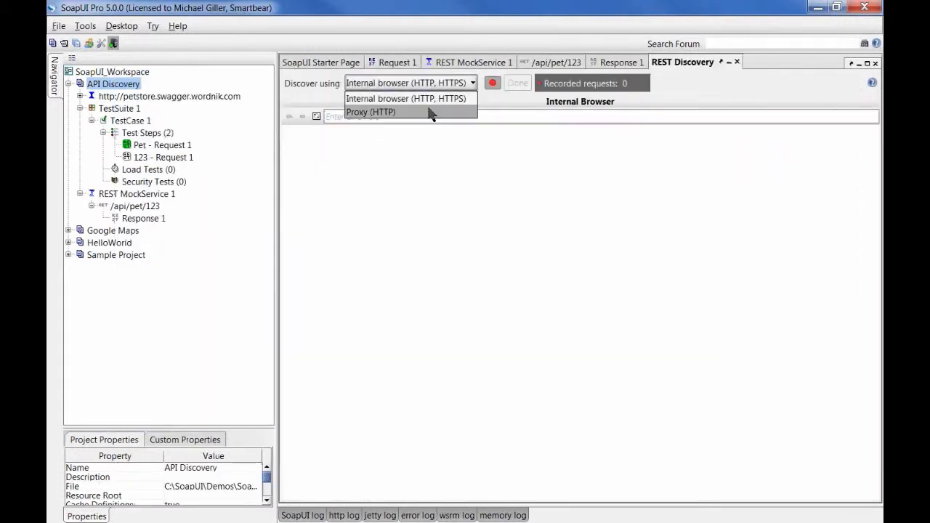
{"action": "left_click", "coordinate": [429, 110]}
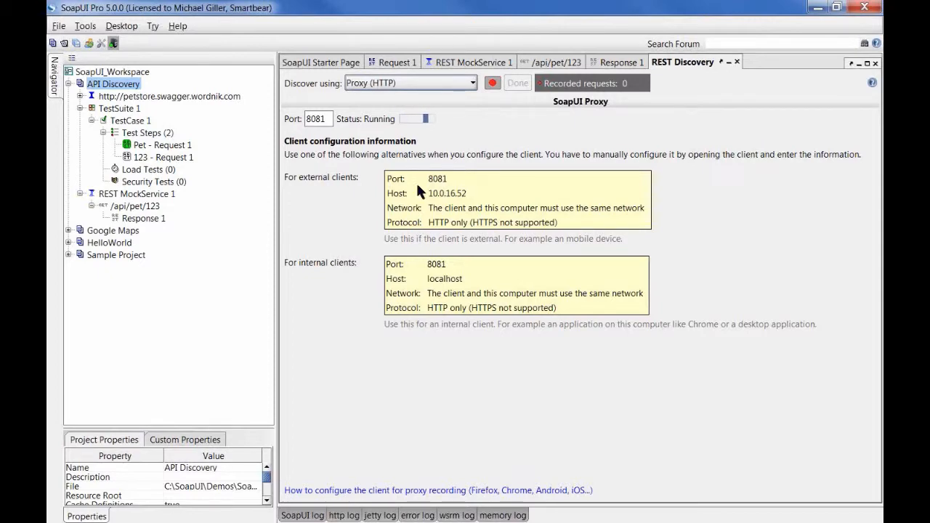
{"action": "left_click", "coordinate": [482, 1]}
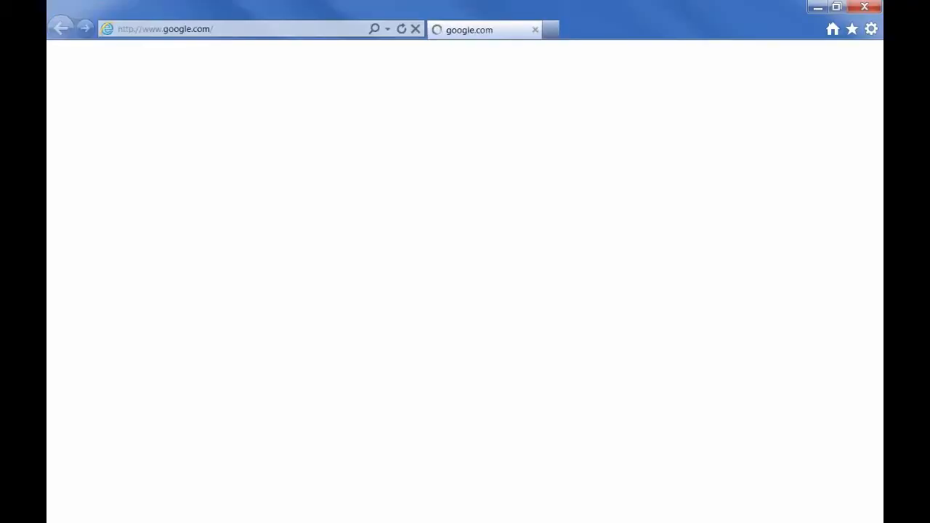
Step: In Internet Explorer's LAN settings, toggle 'Use a proxy server' on then off, and close the browser
{"action": "double_click", "coordinate": [487, 22]}
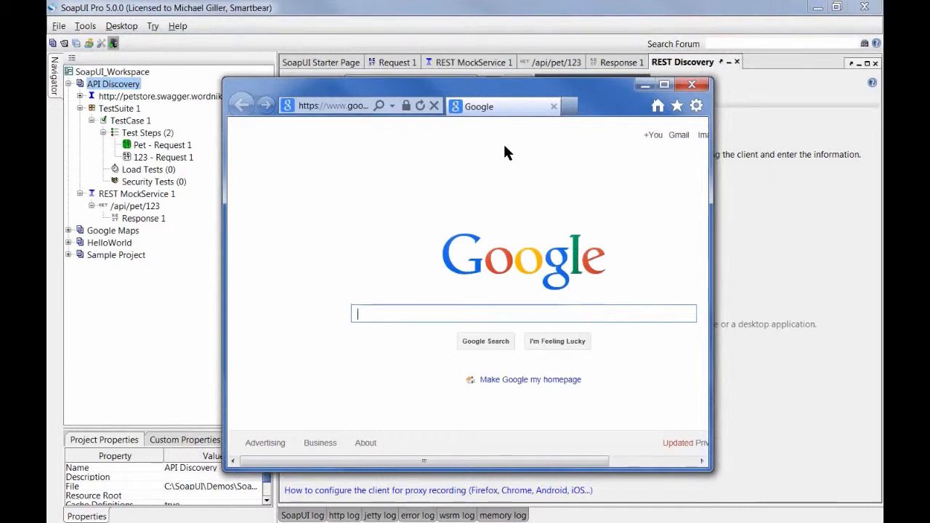
{"action": "key", "text": "alt+a"}
{"action": "mouse_move", "coordinate": [371, 125]}
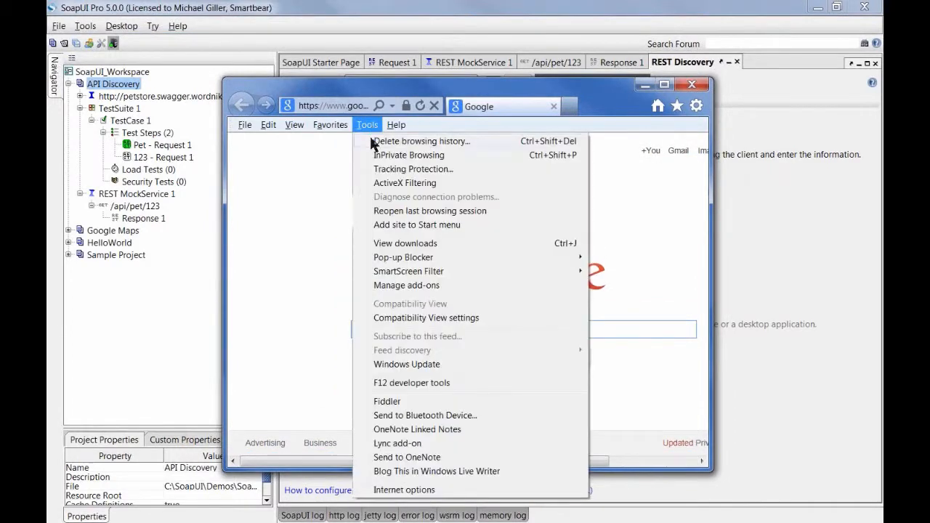
{"action": "left_click", "coordinate": [418, 494]}
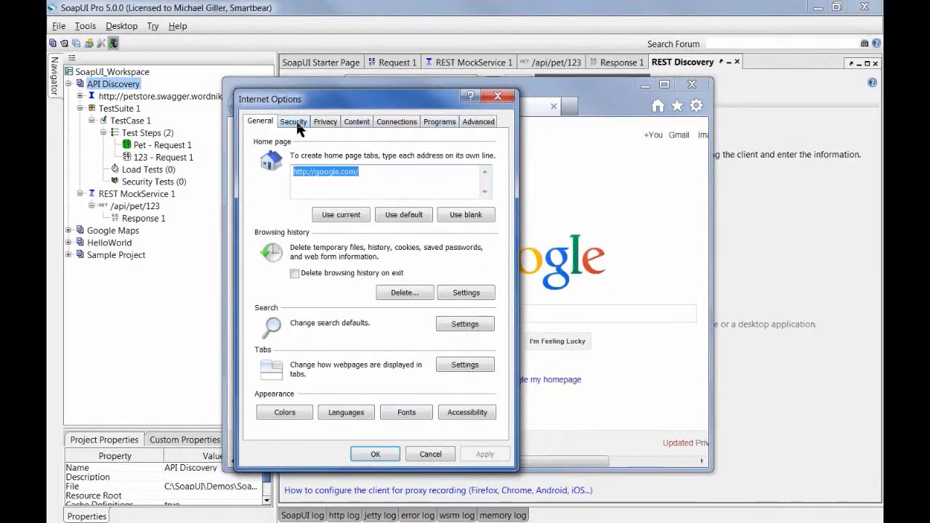
{"action": "left_click", "coordinate": [393, 123]}
{"action": "left_click", "coordinate": [464, 378]}
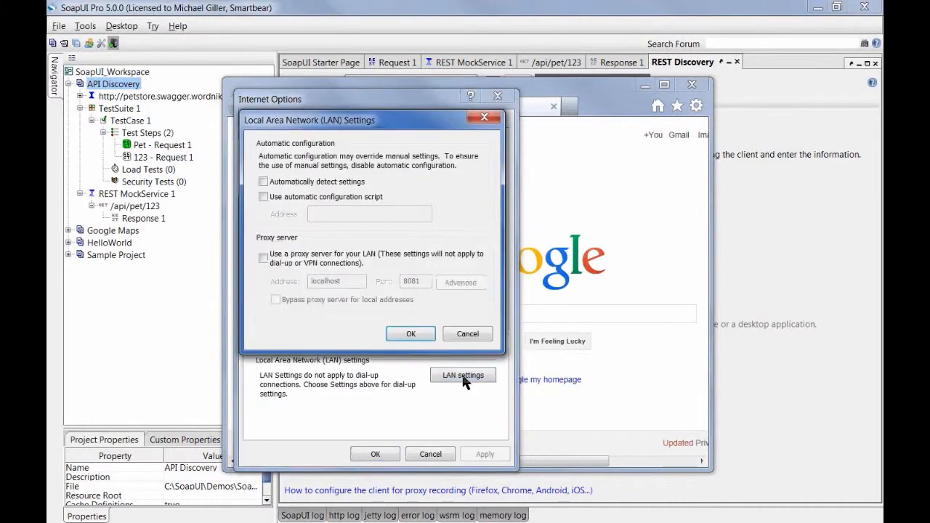
{"action": "left_click", "coordinate": [289, 259]}
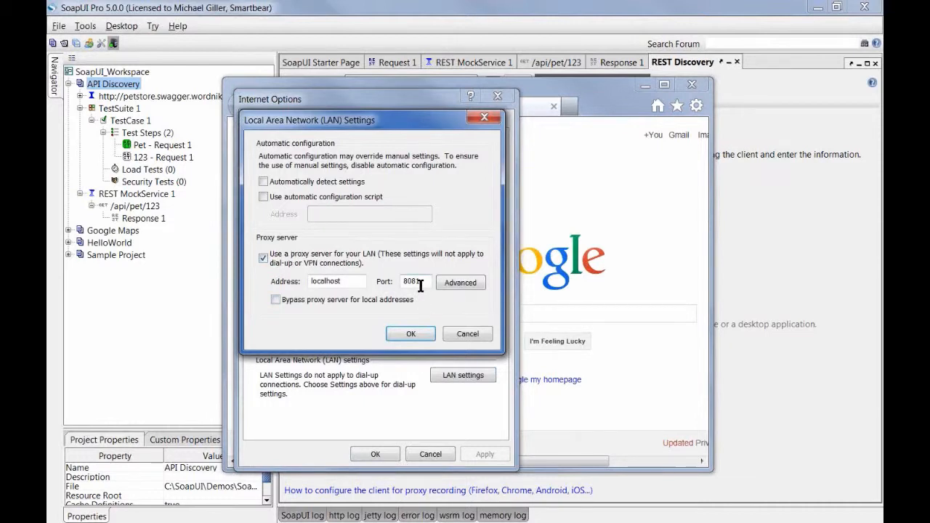
{"action": "left_click", "coordinate": [263, 258]}
{"action": "left_click", "coordinate": [462, 335]}
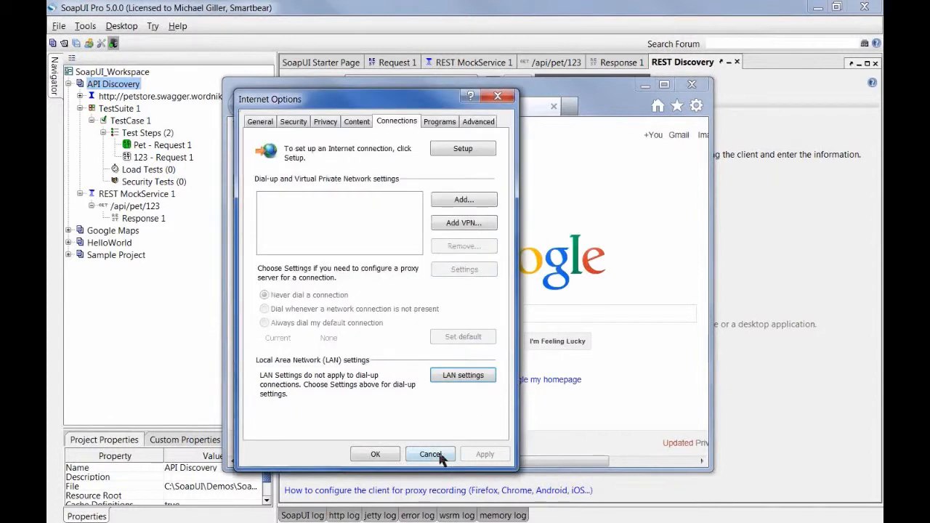
{"action": "left_click", "coordinate": [439, 456]}
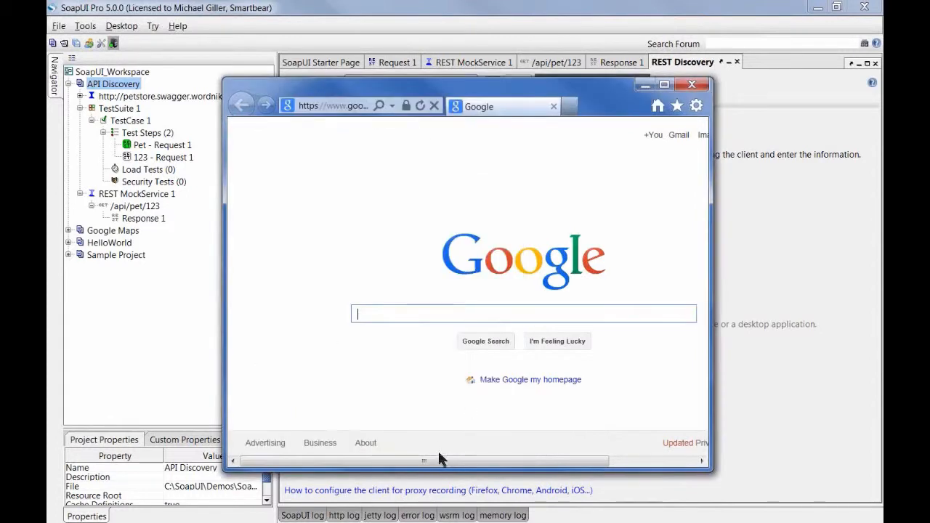
{"action": "left_click", "coordinate": [693, 86]}
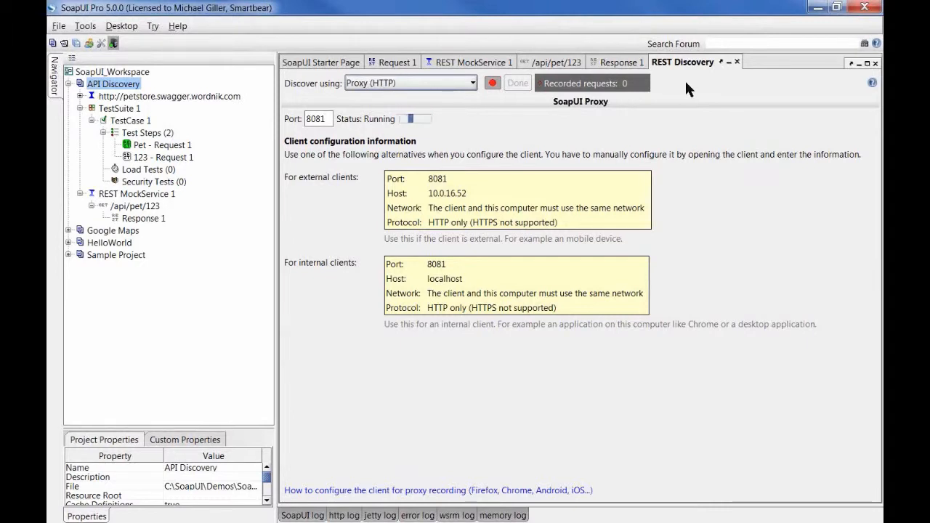
Step: Collapse TestSuite 1, REST MockService 1 and the API Discovery project in the tree
{"action": "left_click", "coordinate": [80, 109]}
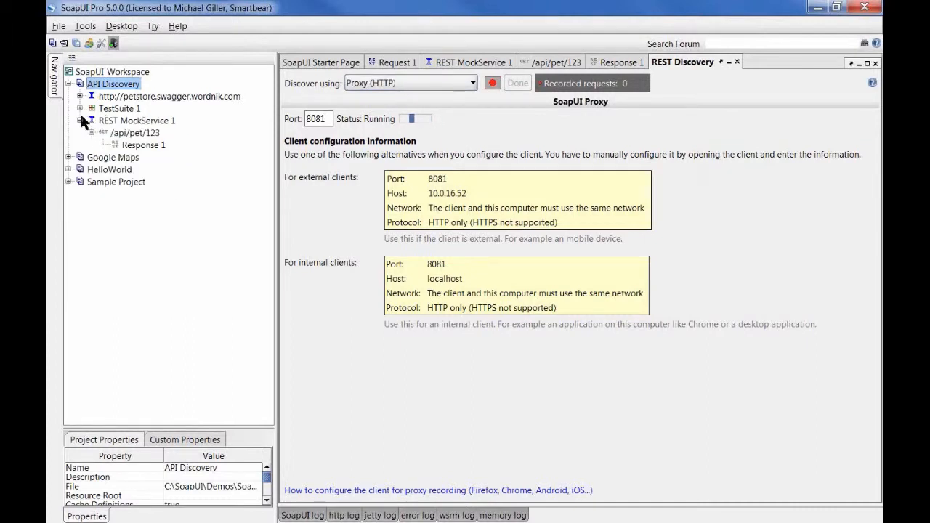
{"action": "left_click", "coordinate": [80, 120]}
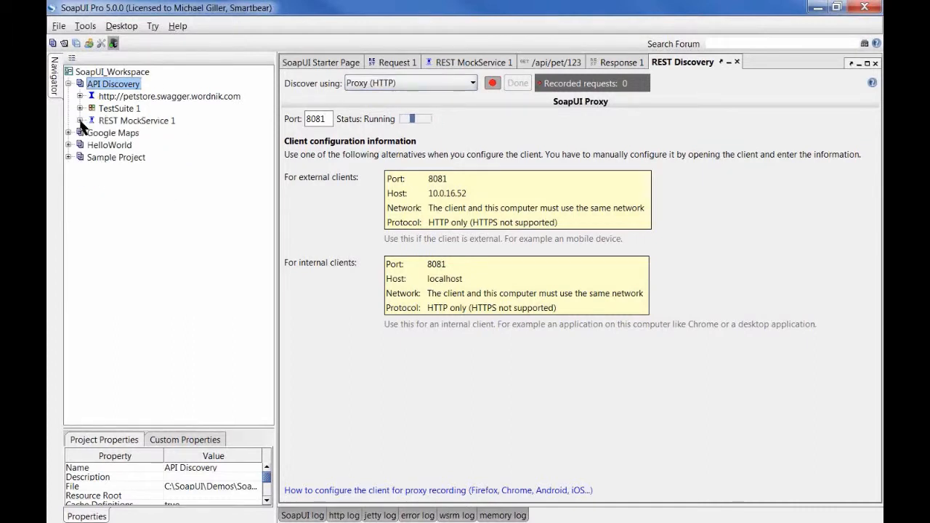
{"action": "left_click", "coordinate": [69, 84]}
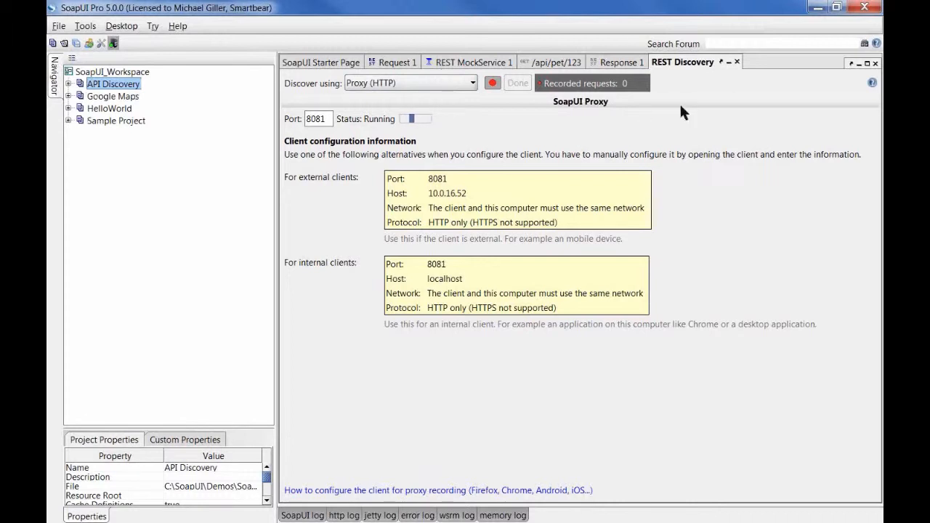
Step: Close the REST Discovery, Response 1, /api/pet/123 and REST MockService 1 tabs, stopping the mock service
{"action": "left_click", "coordinate": [736, 62]}
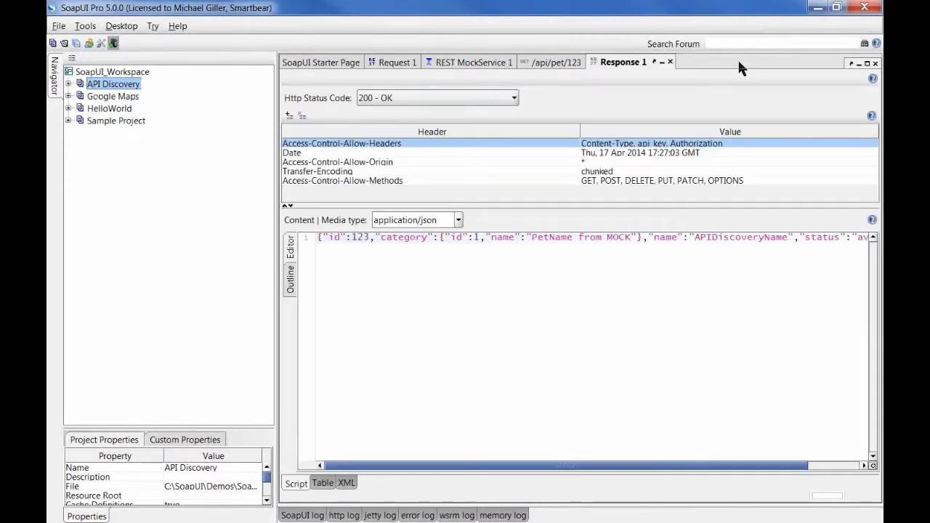
{"action": "left_click", "coordinate": [670, 62]}
{"action": "left_click", "coordinate": [612, 62]}
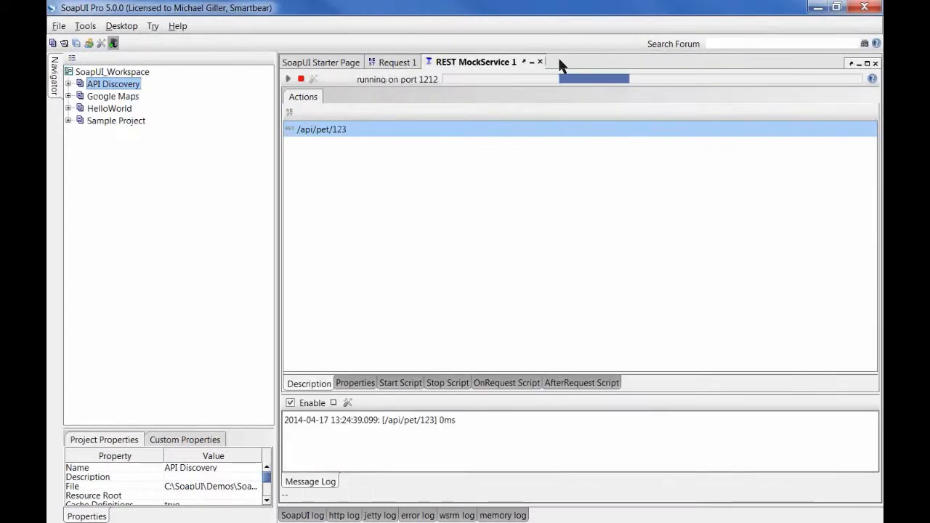
{"action": "left_click", "coordinate": [540, 62]}
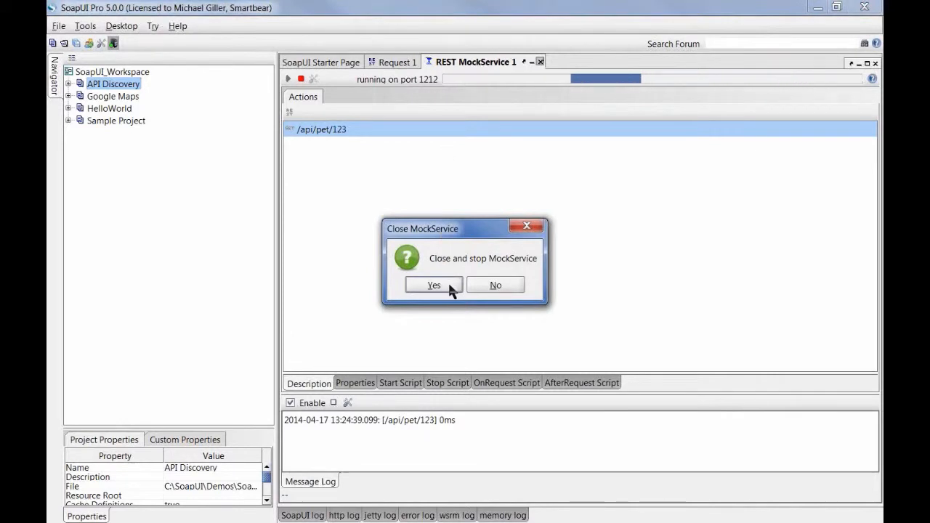
{"action": "left_click", "coordinate": [448, 281]}
Step: Close Request 1 and open GET - Sample Request under Google Maps > Distance Matrix API TestSuite > Simple Tests
{"action": "left_click", "coordinate": [443, 62]}
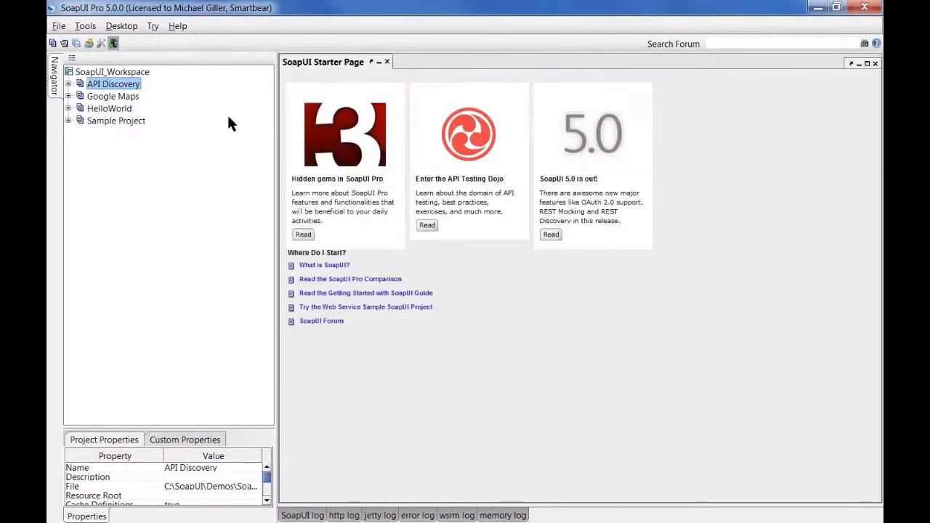
{"action": "left_click", "coordinate": [68, 96]}
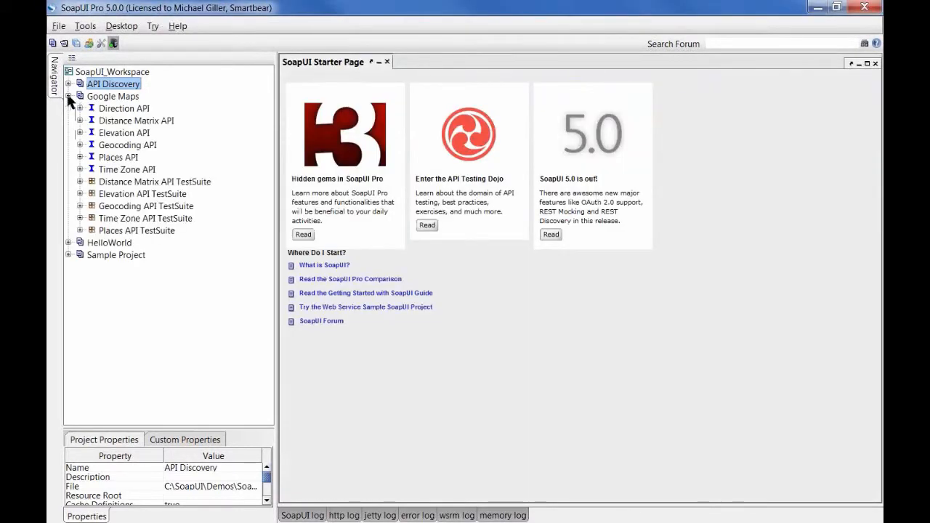
{"action": "left_click", "coordinate": [115, 99]}
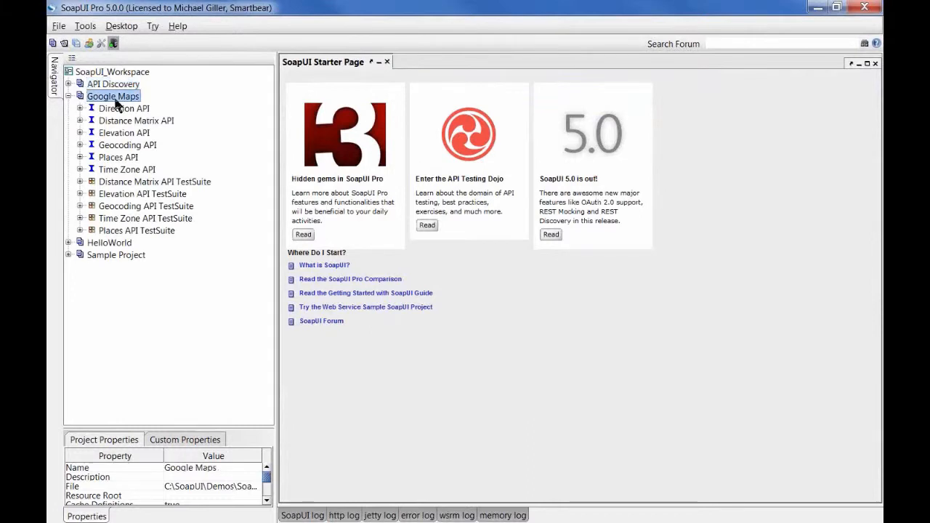
{"action": "left_click", "coordinate": [80, 181]}
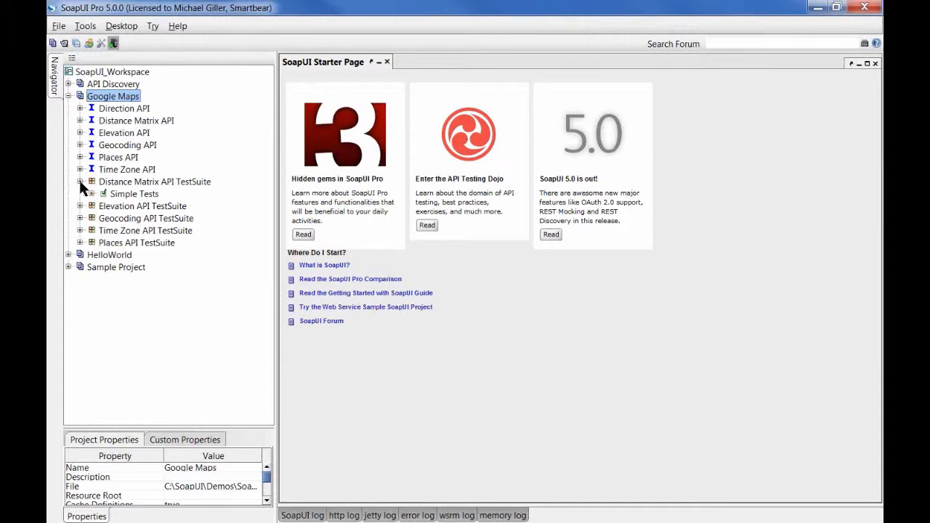
{"action": "left_click", "coordinate": [92, 194]}
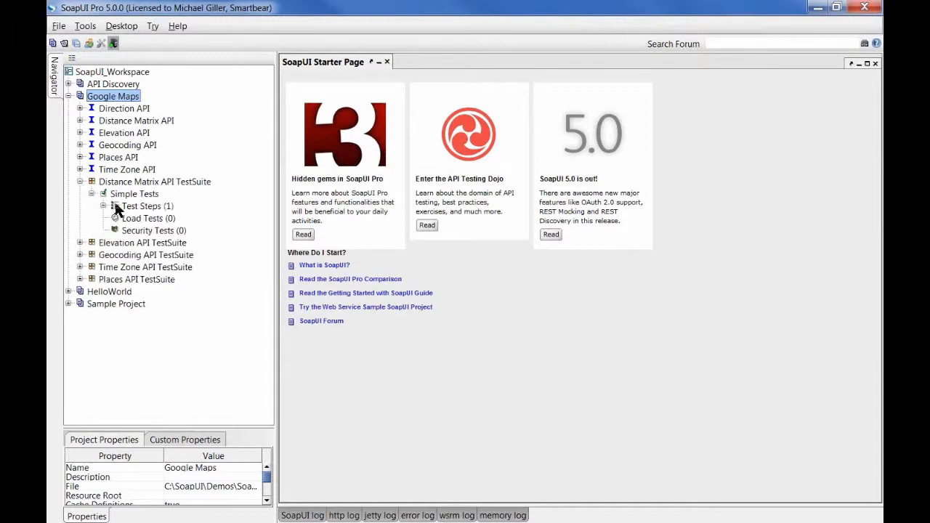
{"action": "left_click", "coordinate": [103, 206]}
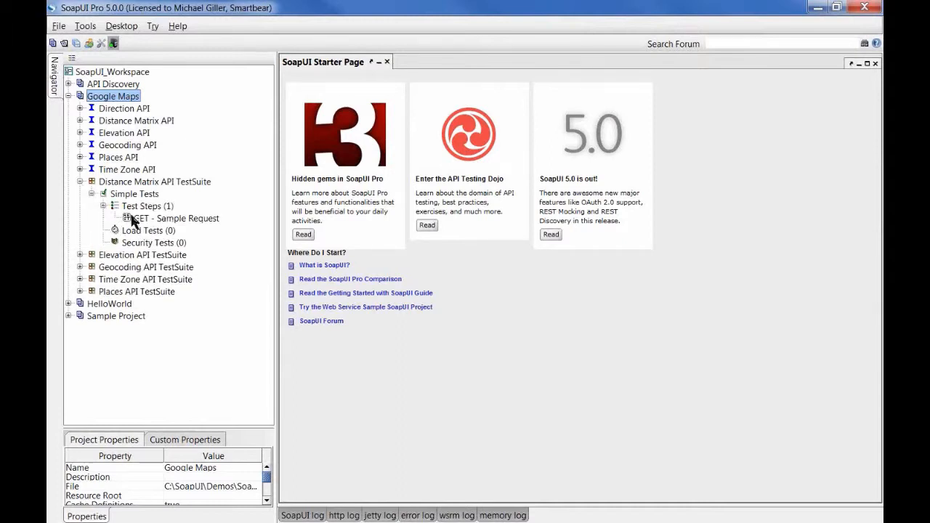
{"action": "left_click", "coordinate": [149, 218]}
{"action": "double_click", "coordinate": [150, 219]}
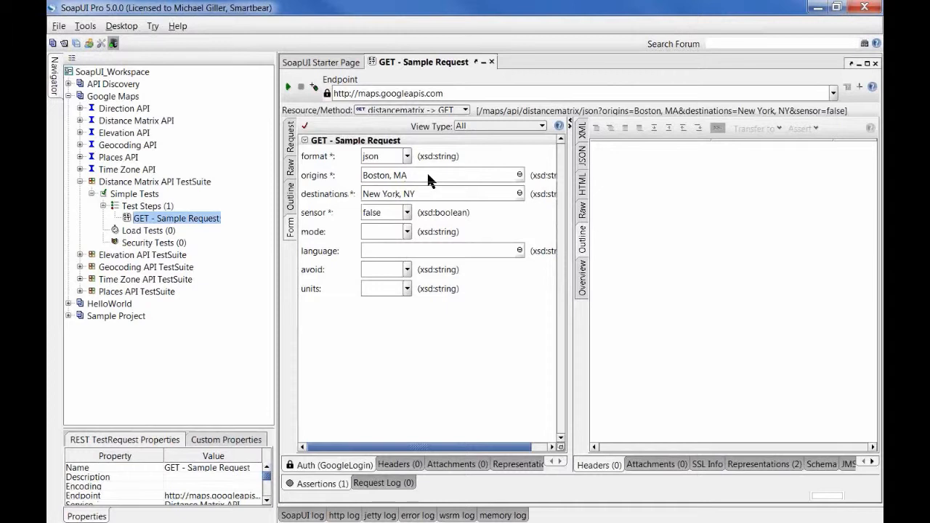
Step: Show the request's Auth panel with GoogleLogin authorization and its existing access token
{"action": "left_click", "coordinate": [353, 463]}
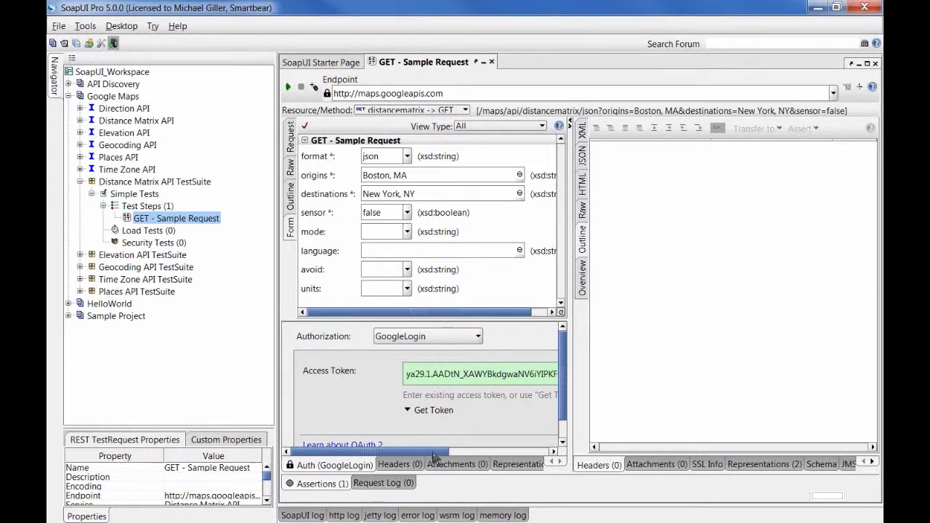
{"action": "mouse_move", "coordinate": [436, 454]}
{"action": "left_mouse_down"}
{"action": "mouse_move", "coordinate": [541, 452]}
{"action": "mouse_move", "coordinate": [439, 453]}
{"action": "left_mouse_up"}
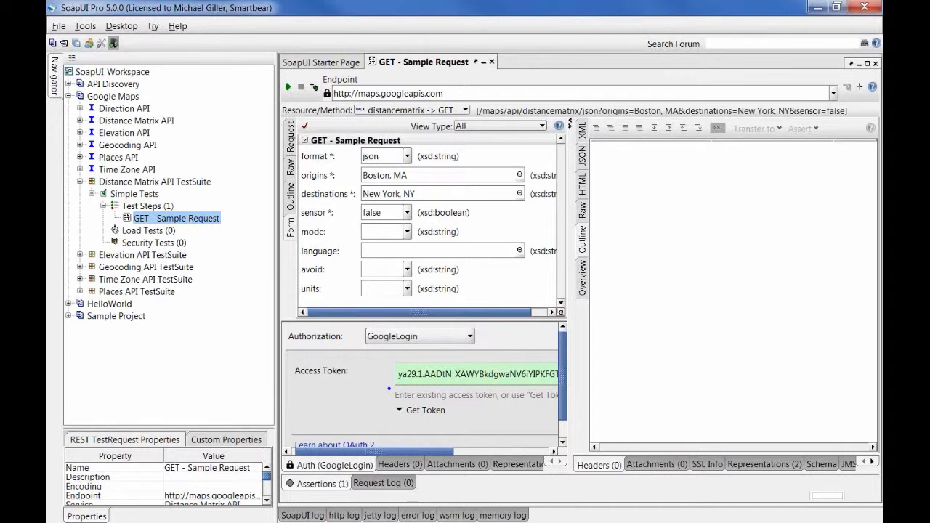
{"action": "left_click_drag", "start_coordinate": [390, 378], "coordinate": [540, 377]}
Step: Browse the authorization profiles, cancel a new OAuth 2.0 profile, and keep GoogleLogin selected
{"action": "left_click", "coordinate": [377, 339]}
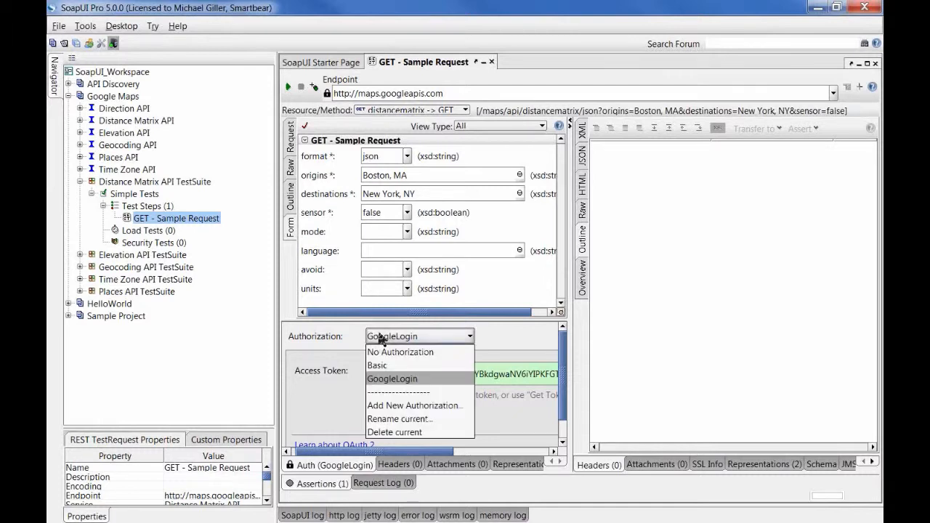
{"action": "left_click", "coordinate": [418, 381]}
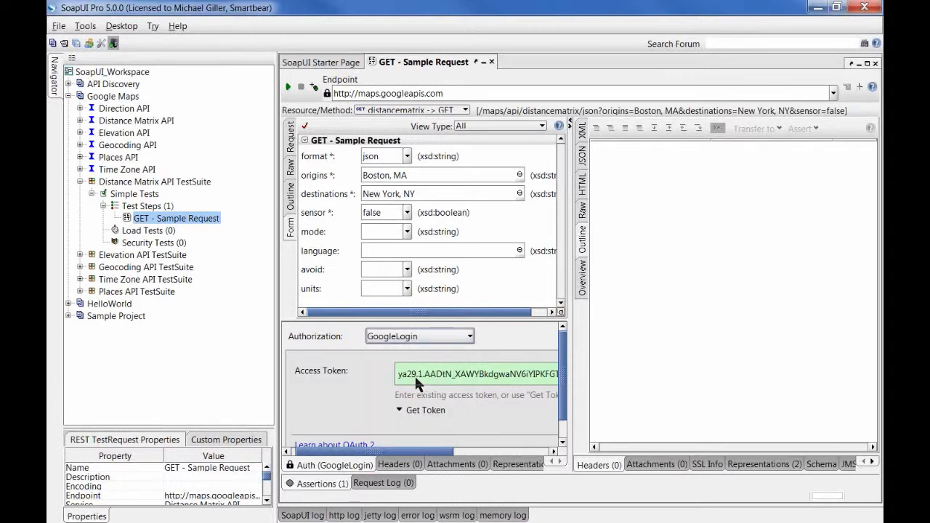
{"action": "left_click", "coordinate": [419, 335]}
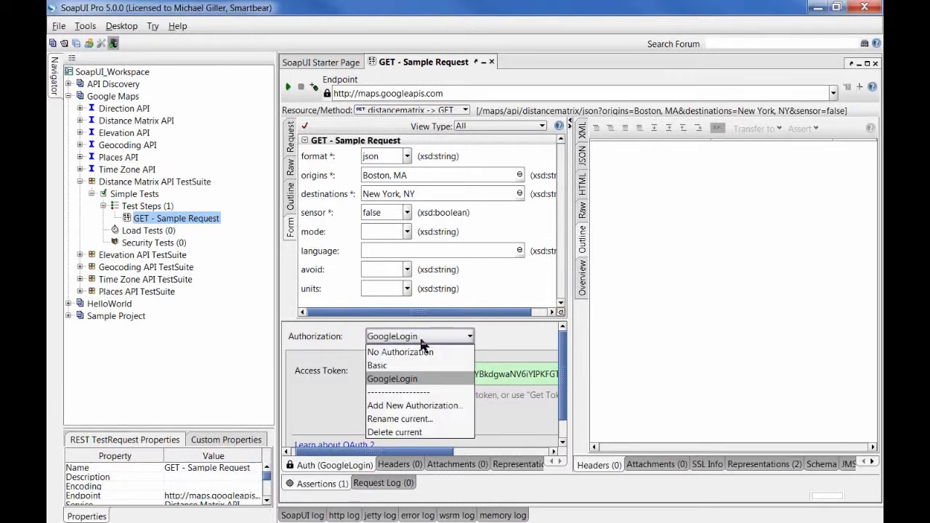
{"action": "left_click", "coordinate": [429, 407]}
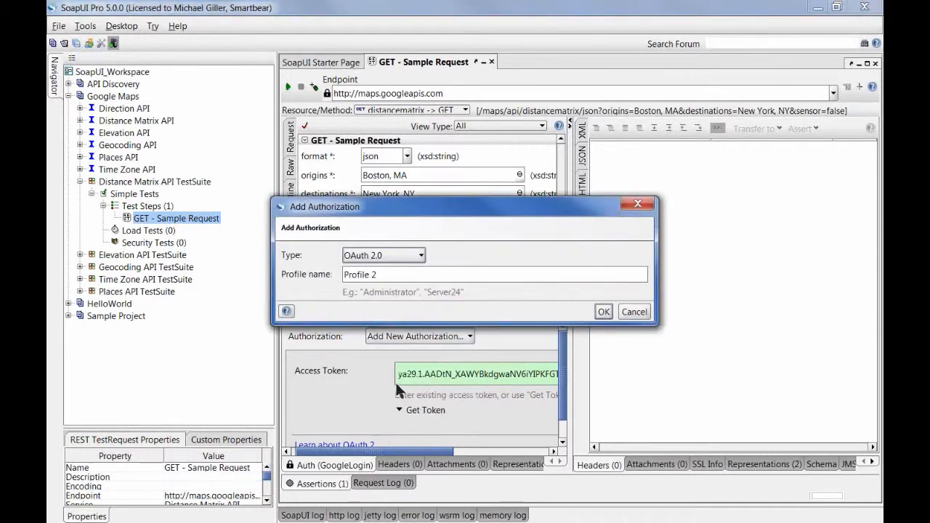
{"action": "left_click", "coordinate": [407, 258]}
{"action": "left_click", "coordinate": [405, 259]}
{"action": "left_click", "coordinate": [407, 258]}
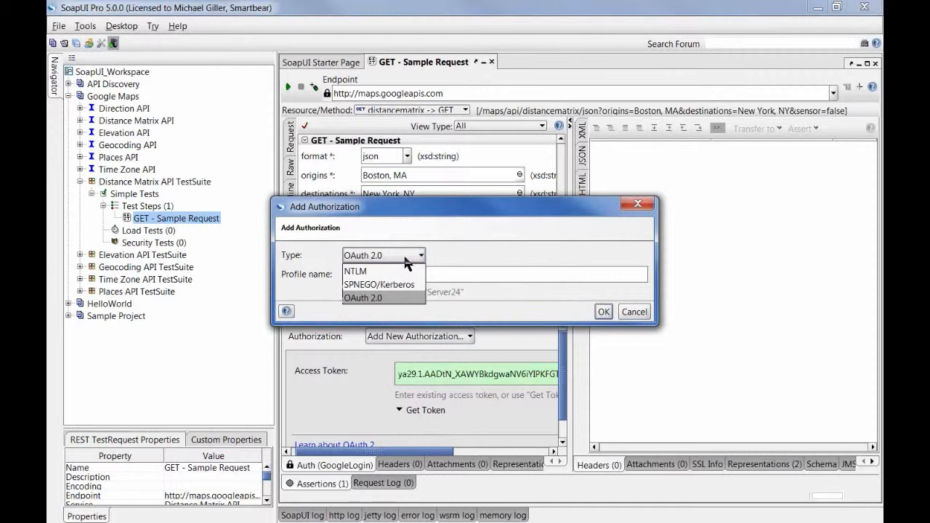
{"action": "left_click", "coordinate": [461, 280]}
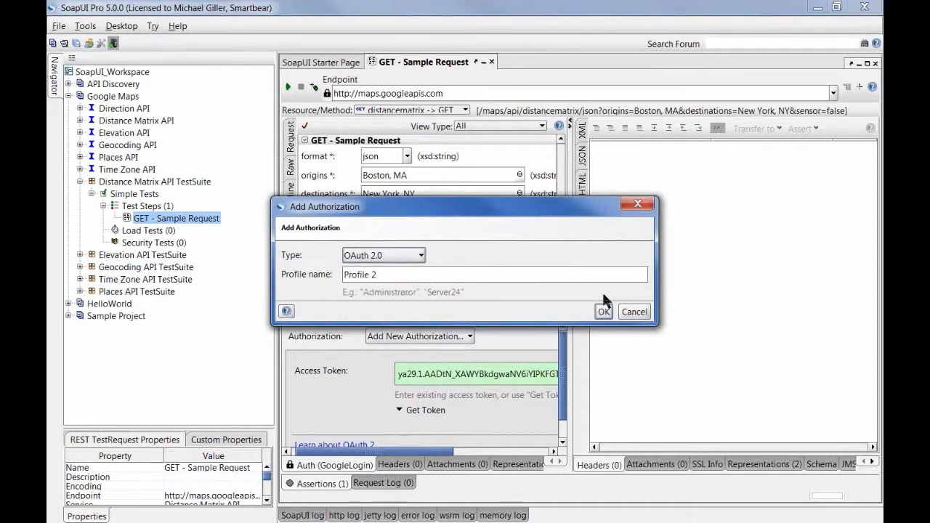
{"action": "left_click", "coordinate": [634, 312]}
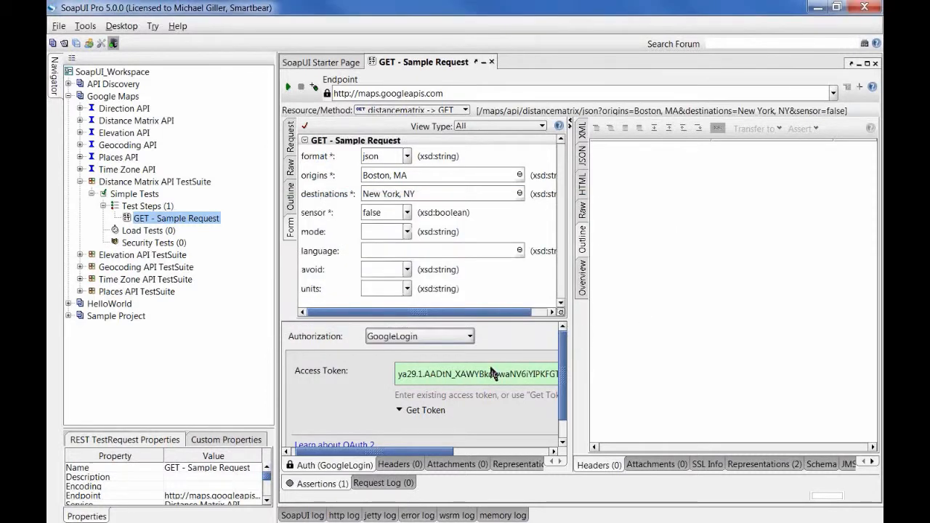
{"action": "left_click", "coordinate": [447, 335]}
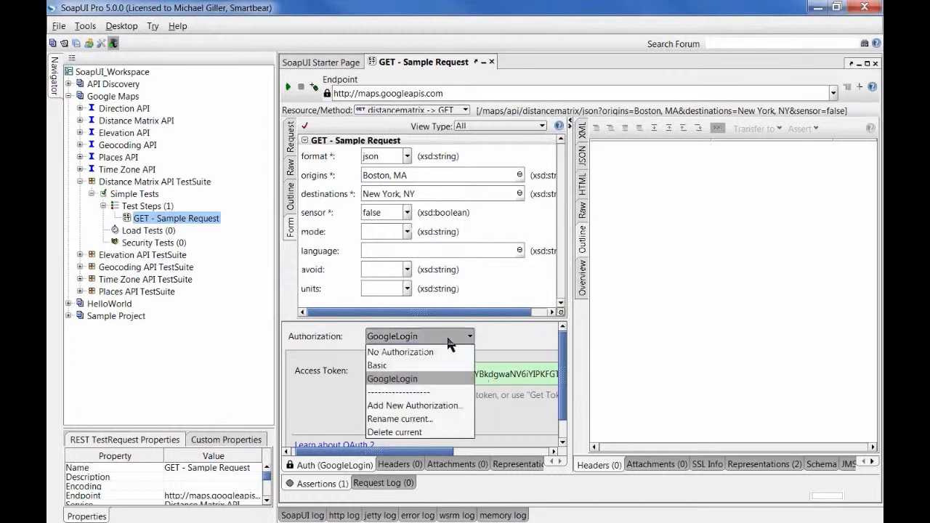
{"action": "left_click", "coordinate": [542, 349]}
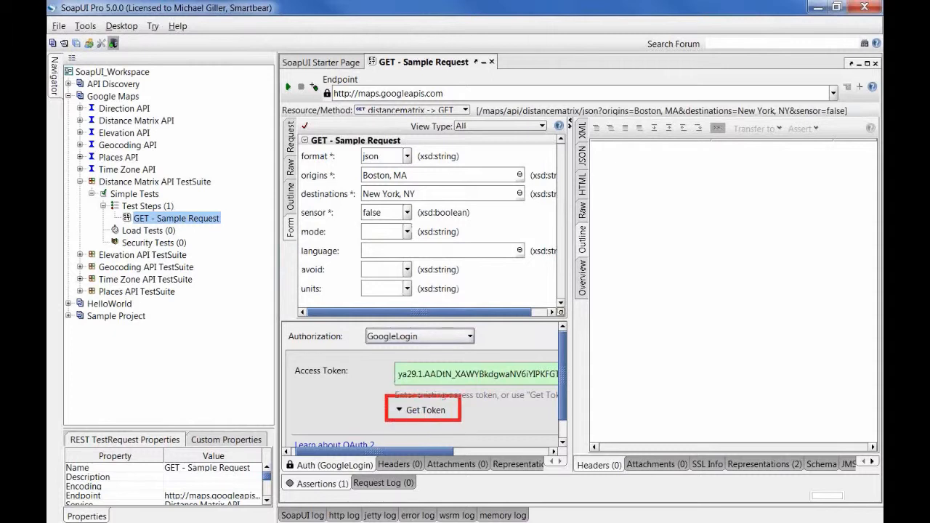
Step: Open the Get Token form and keep Implicit Grant as the OAuth 2 flow
{"action": "left_click", "coordinate": [424, 410]}
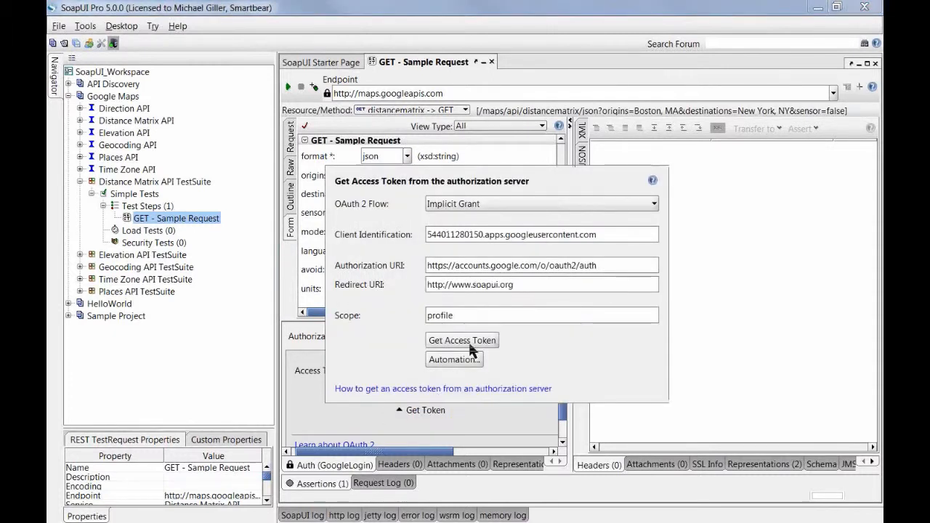
{"action": "left_click", "coordinate": [516, 203]}
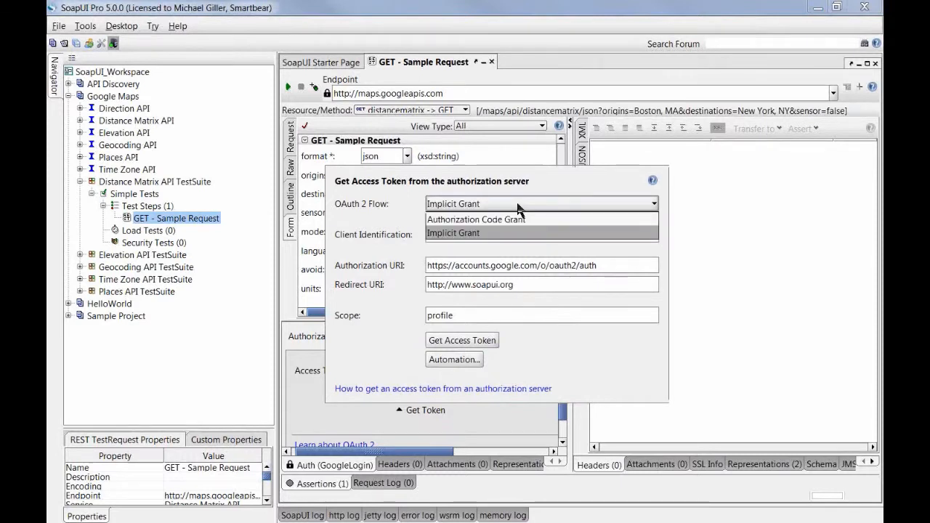
{"action": "left_click", "coordinate": [582, 236]}
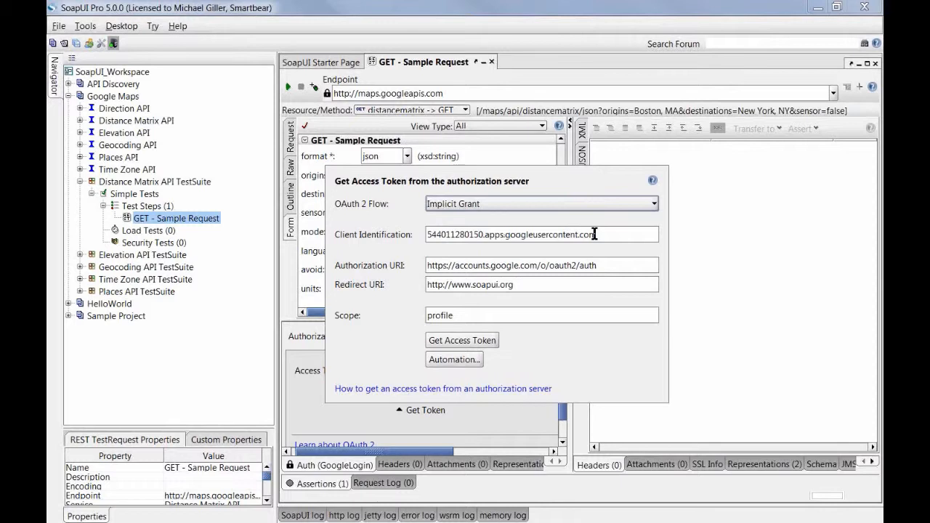
Step: Review the client ID, authorization URI and redirect URI, then request the access token from Google
{"action": "left_click_drag", "start_coordinate": [595, 234], "coordinate": [377, 234]}
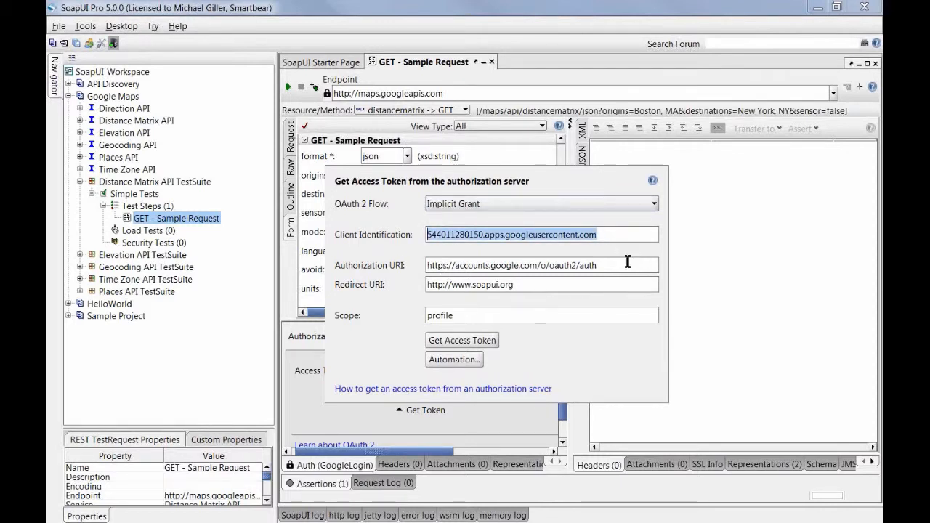
{"action": "left_click_drag", "start_coordinate": [627, 264], "coordinate": [421, 267]}
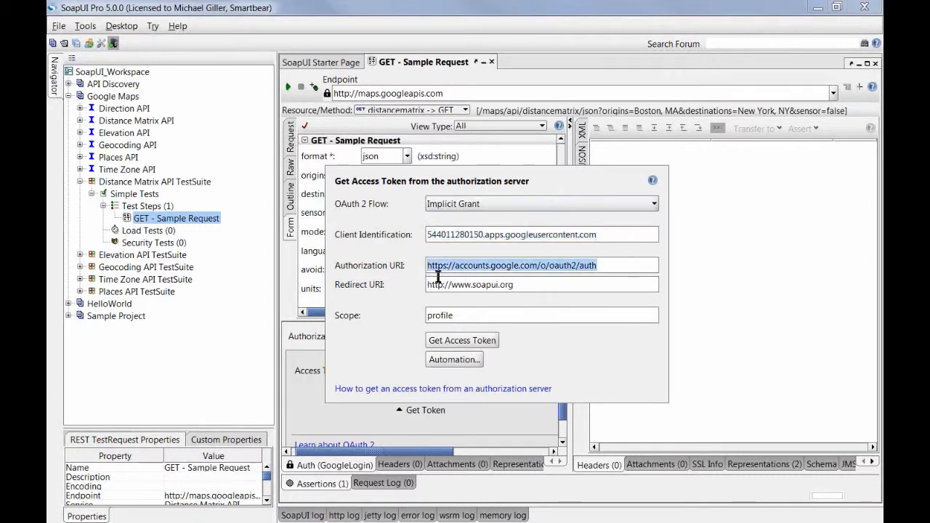
{"action": "left_click", "coordinate": [527, 282]}
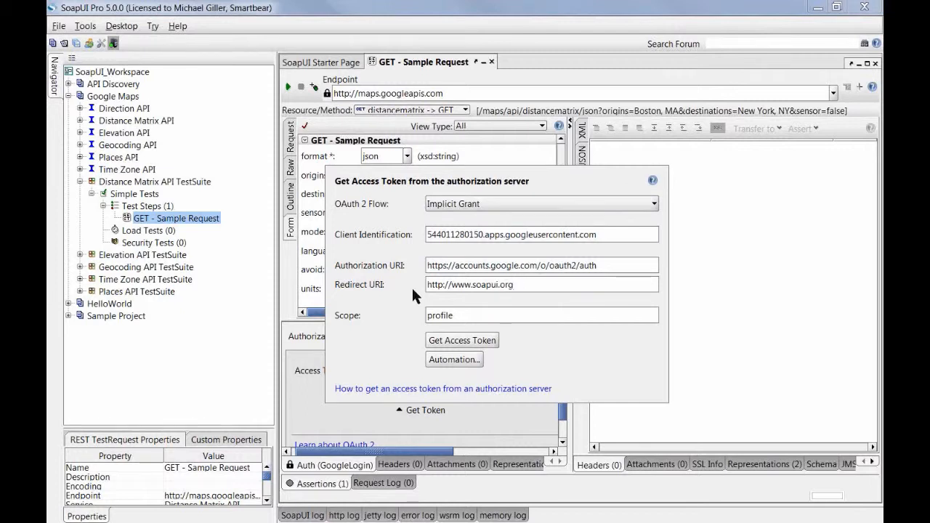
{"action": "left_click", "coordinate": [465, 345]}
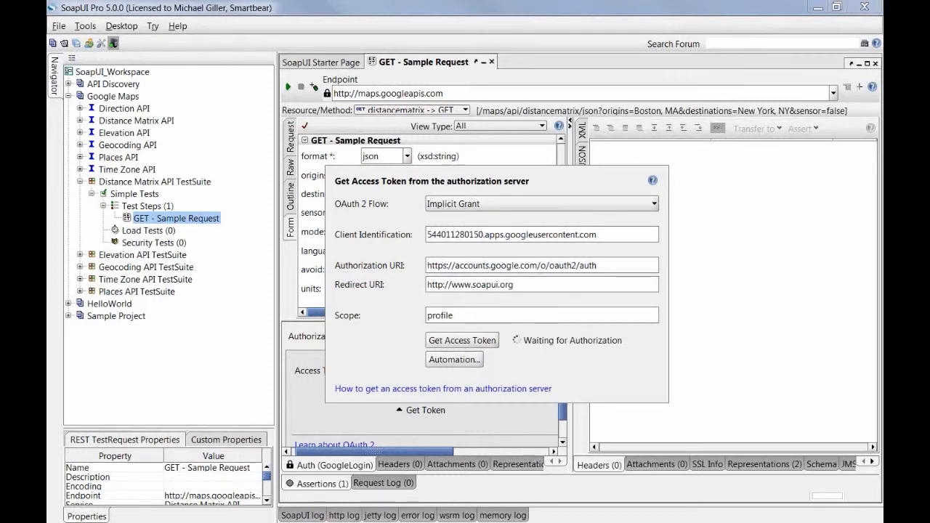
{"action": "left_click_drag", "start_coordinate": [182, 123], "coordinate": [605, 125]}
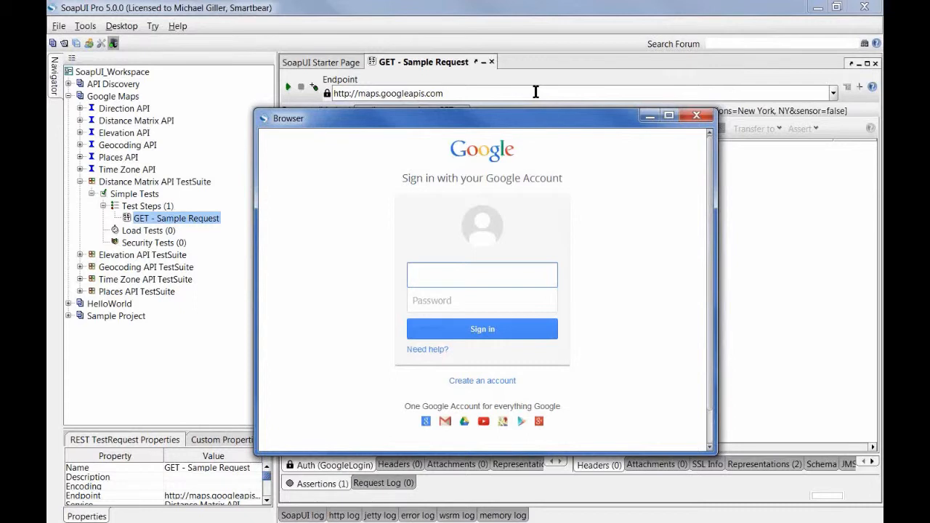
Step: Enter the Google account e-mail and password in the sign-in window and sign in
{"action": "key", "text": "Tab"}
{"action": "key", "text": "shift+Tab"}
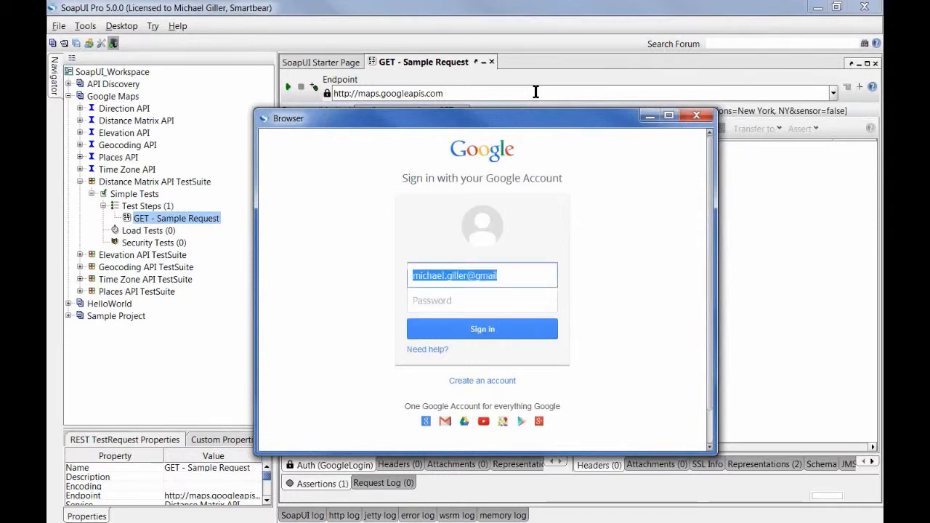
{"action": "key", "text": "End"}
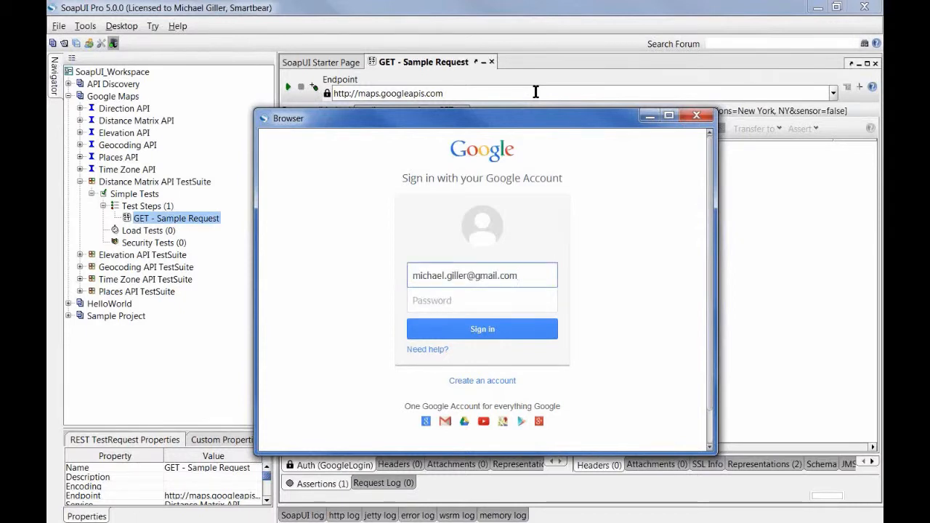
{"action": "key", "text": "Tab"}
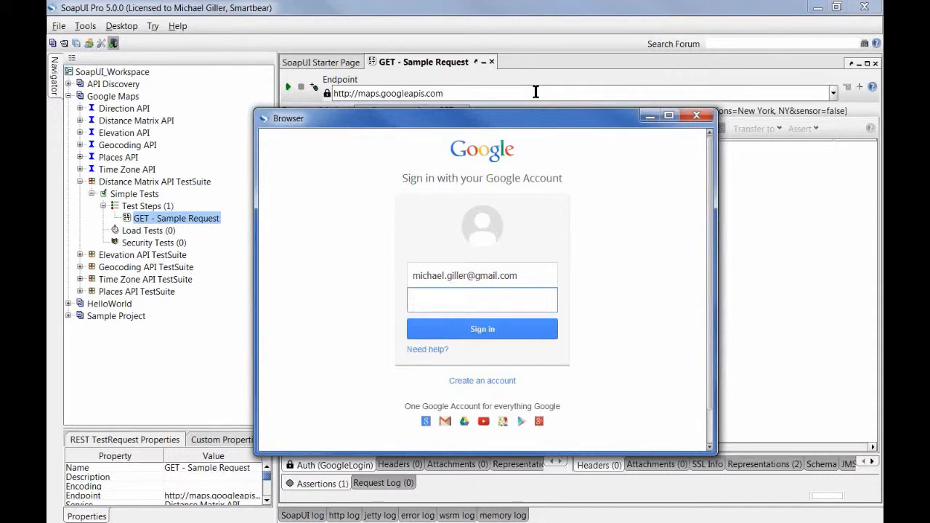
{"action": "type", "text": "•••••••••"}
{"action": "left_click", "coordinate": [534, 274]}
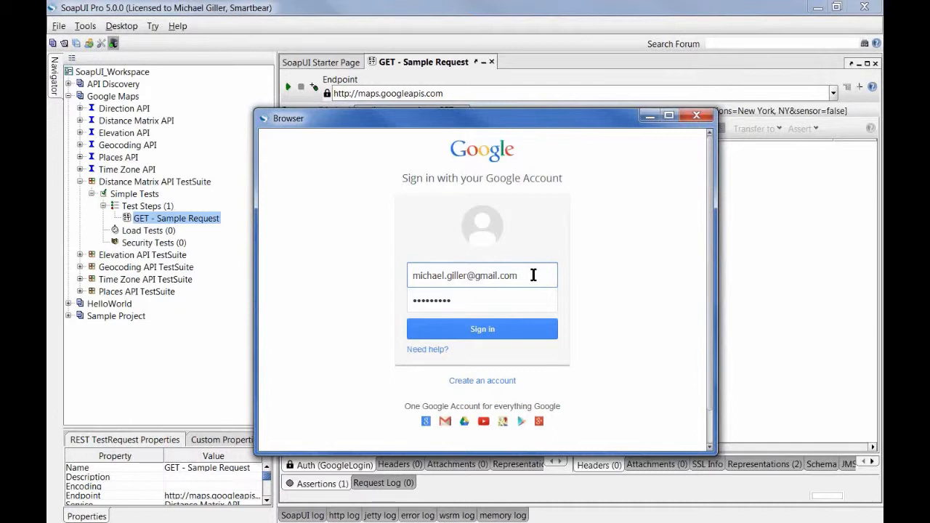
{"action": "left_click", "coordinate": [528, 300]}
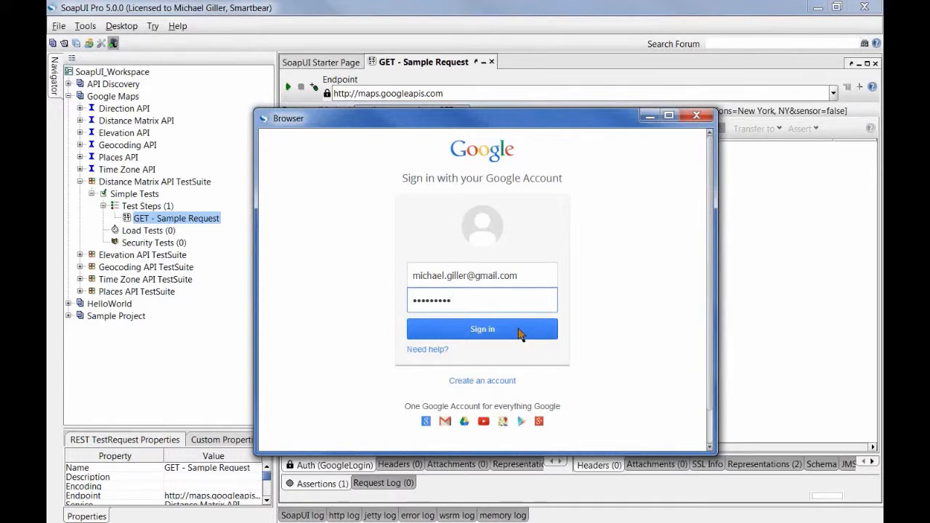
{"action": "left_click", "coordinate": [520, 330]}
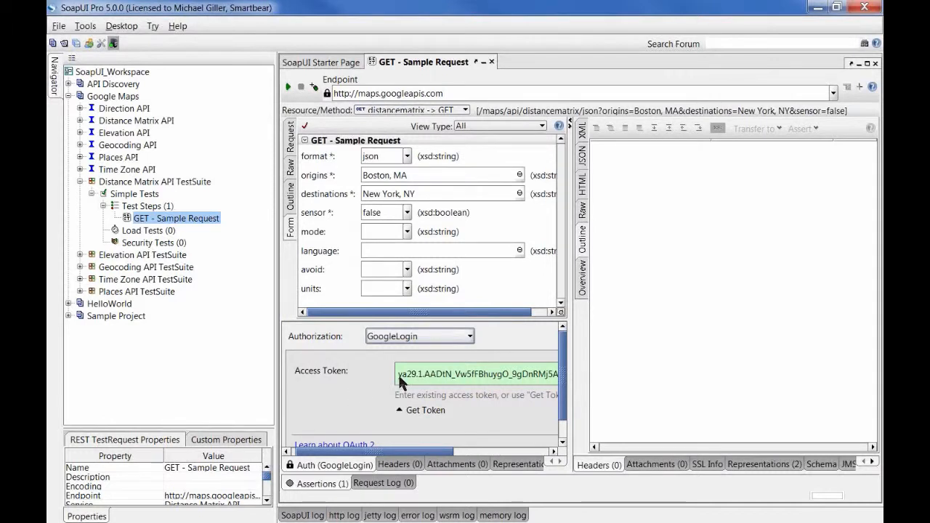
Step: Send the Boston-to-New York distance request with the new token, getting 346 km, 3 hours 39 mins
{"action": "left_click_drag", "start_coordinate": [398, 373], "coordinate": [579, 385]}
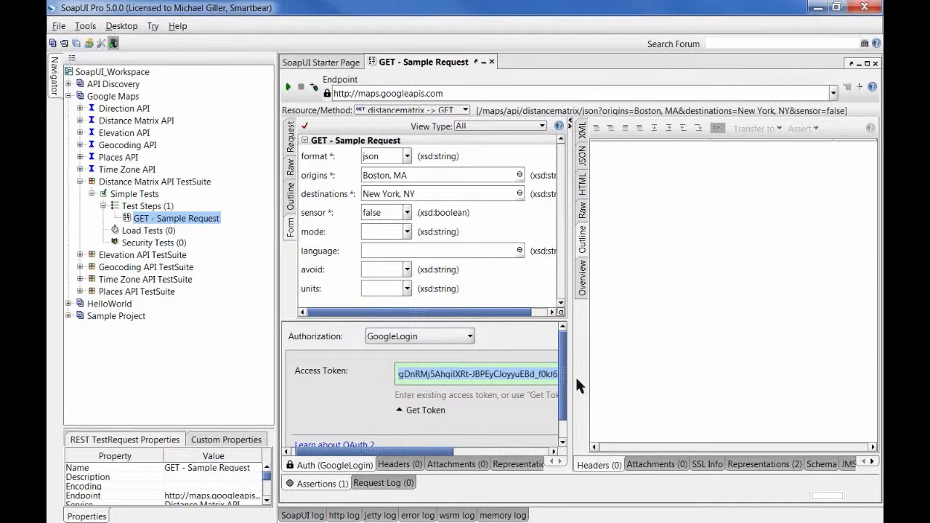
{"action": "left_click", "coordinate": [289, 88]}
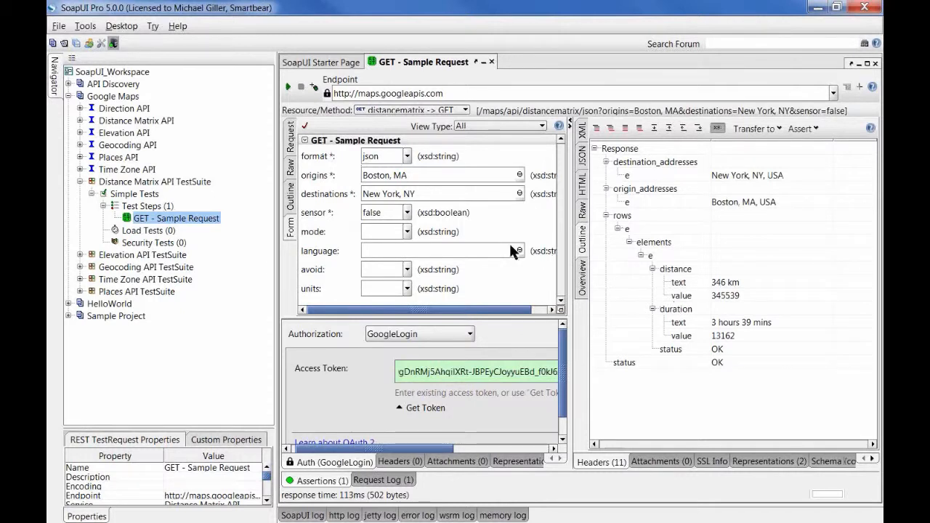
{"action": "left_click", "coordinate": [745, 322]}
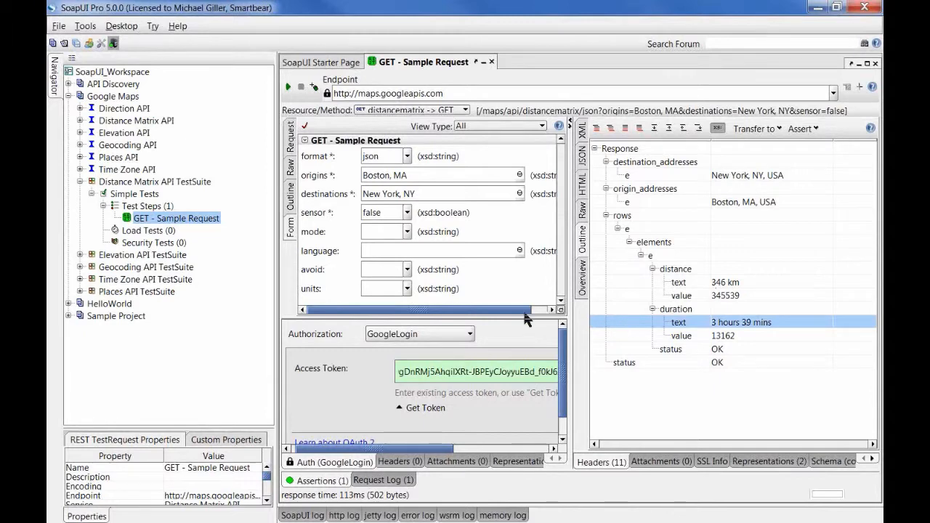
Step: Check the Bearer token in the raw request's Authorization header, then return to the Auth settings
{"action": "left_click", "coordinate": [291, 168]}
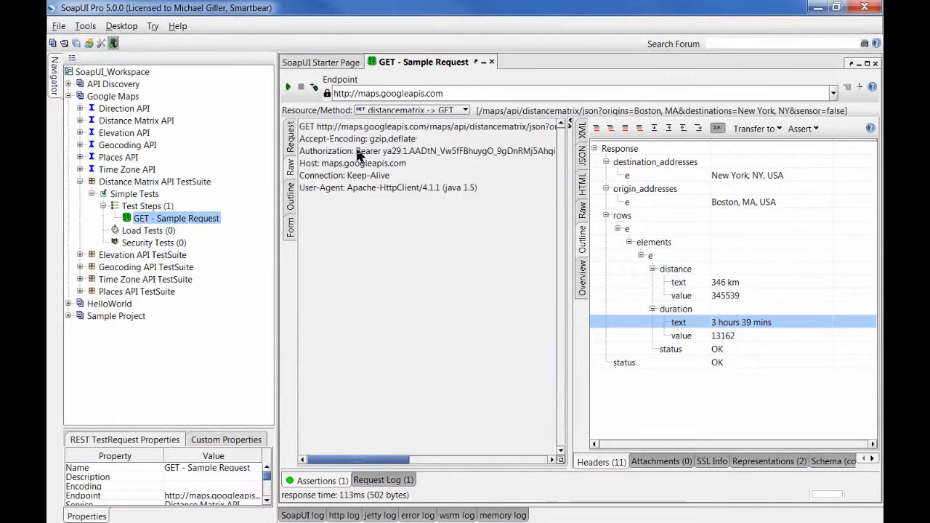
{"action": "left_click_drag", "start_coordinate": [356, 151], "coordinate": [598, 146]}
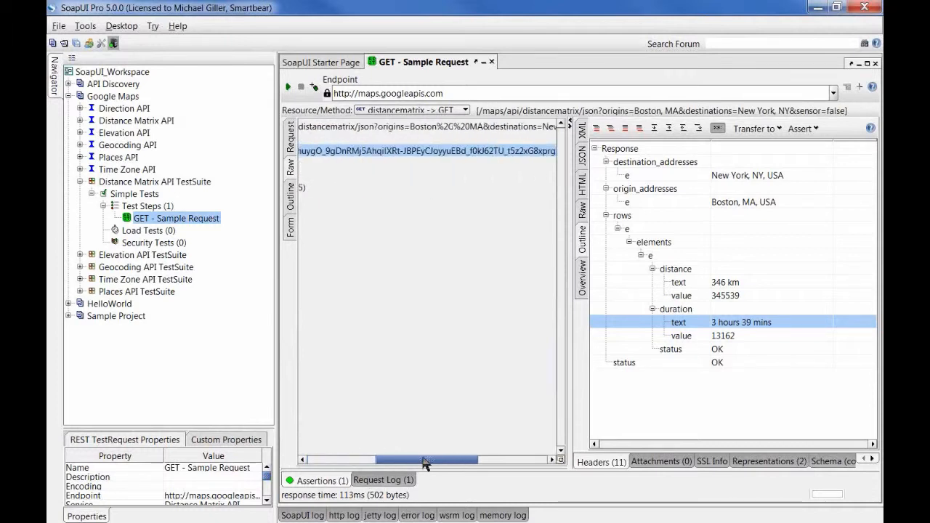
{"action": "left_click_drag", "start_coordinate": [425, 459], "coordinate": [303, 462]}
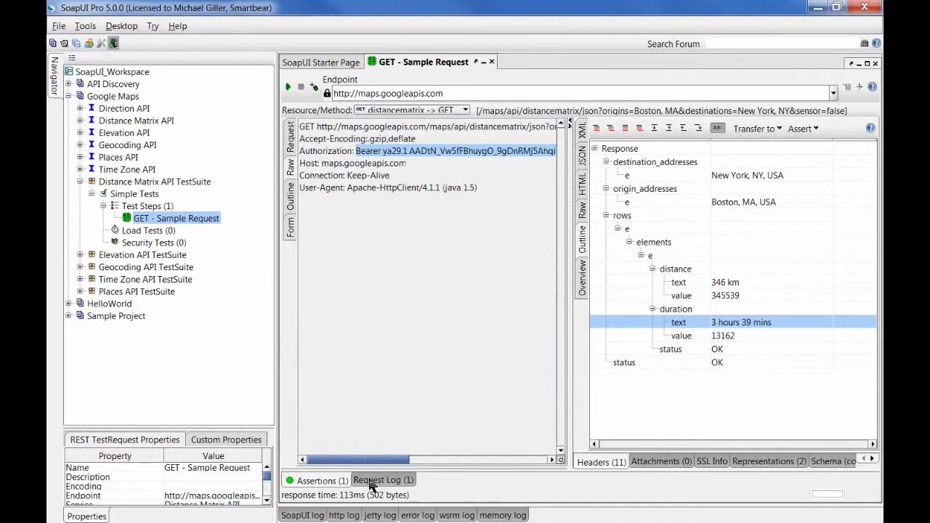
{"action": "left_click", "coordinate": [292, 149]}
{"action": "left_click", "coordinate": [323, 461]}
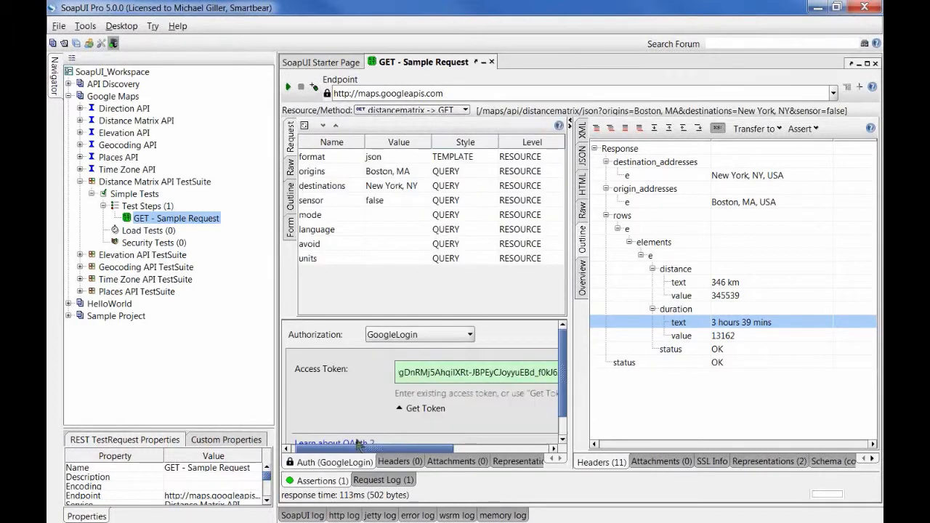
Step: Reopen the Get Access Token form and open its OAuth 2 Automation scripts editor
{"action": "left_click", "coordinate": [416, 410]}
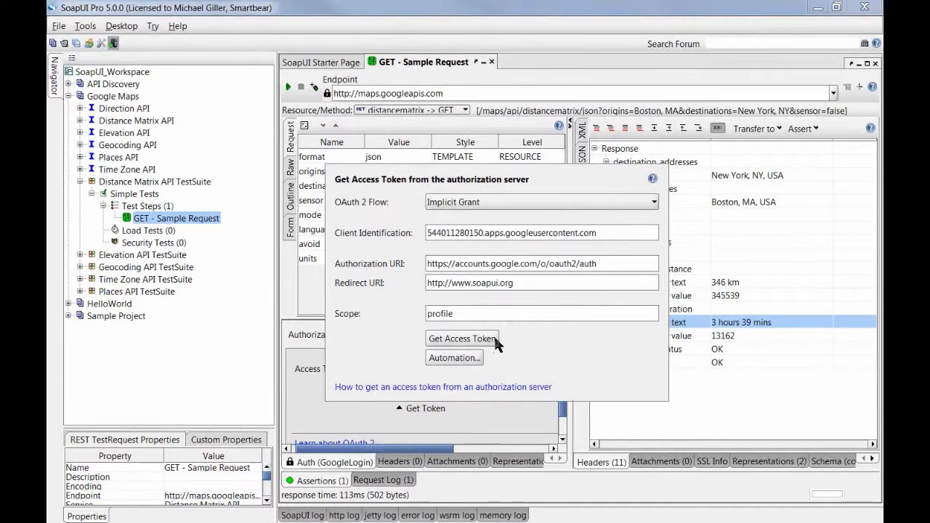
{"action": "left_click", "coordinate": [462, 356]}
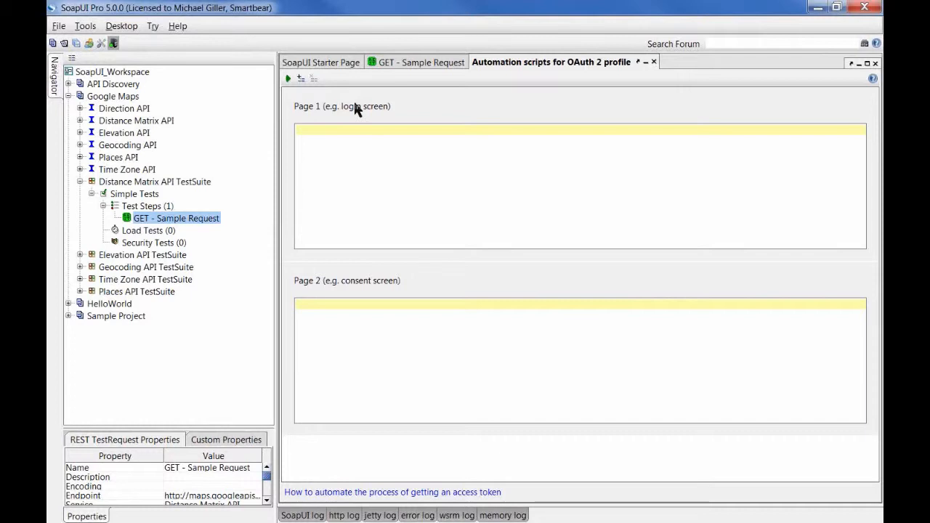
Step: Inspect the empty Page 1 login and Page 2 consent scripts, then close the Automation scripts editor
{"action": "left_click", "coordinate": [374, 178]}
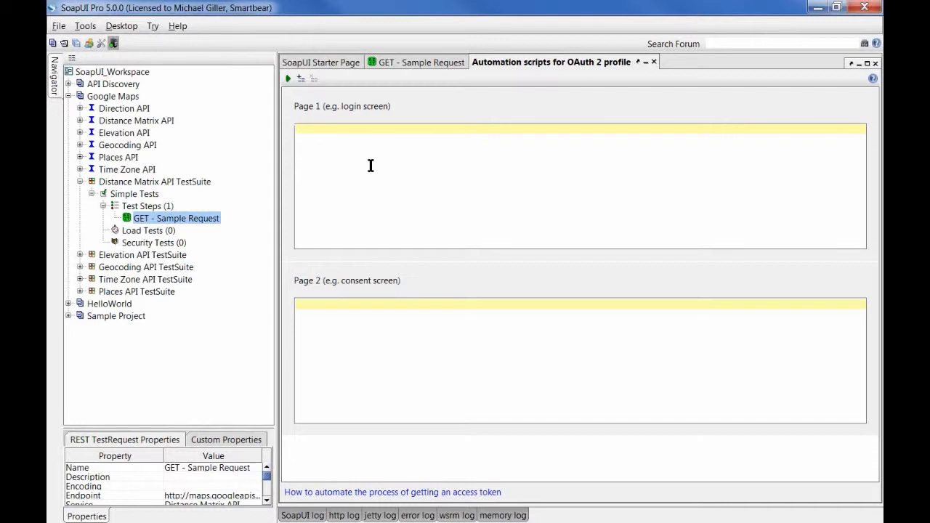
{"action": "left_click", "coordinate": [366, 365]}
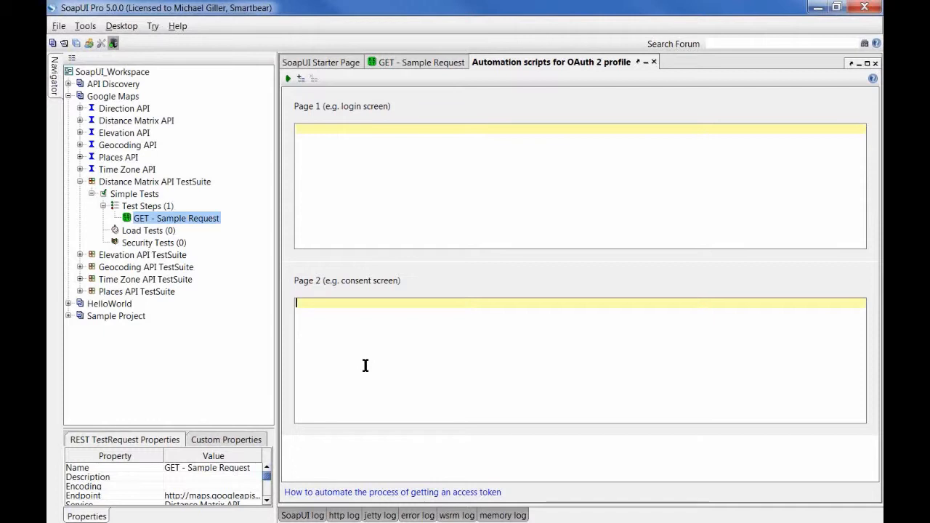
{"action": "left_click", "coordinate": [654, 62]}
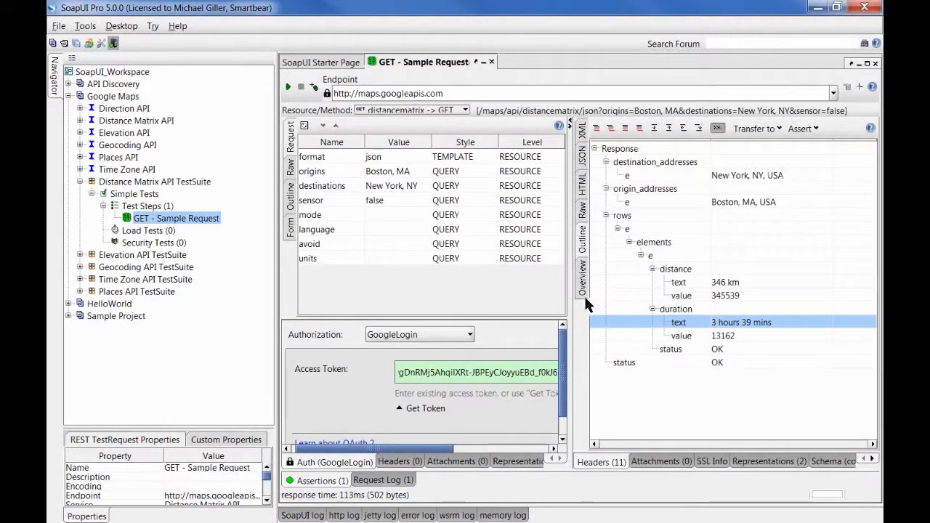